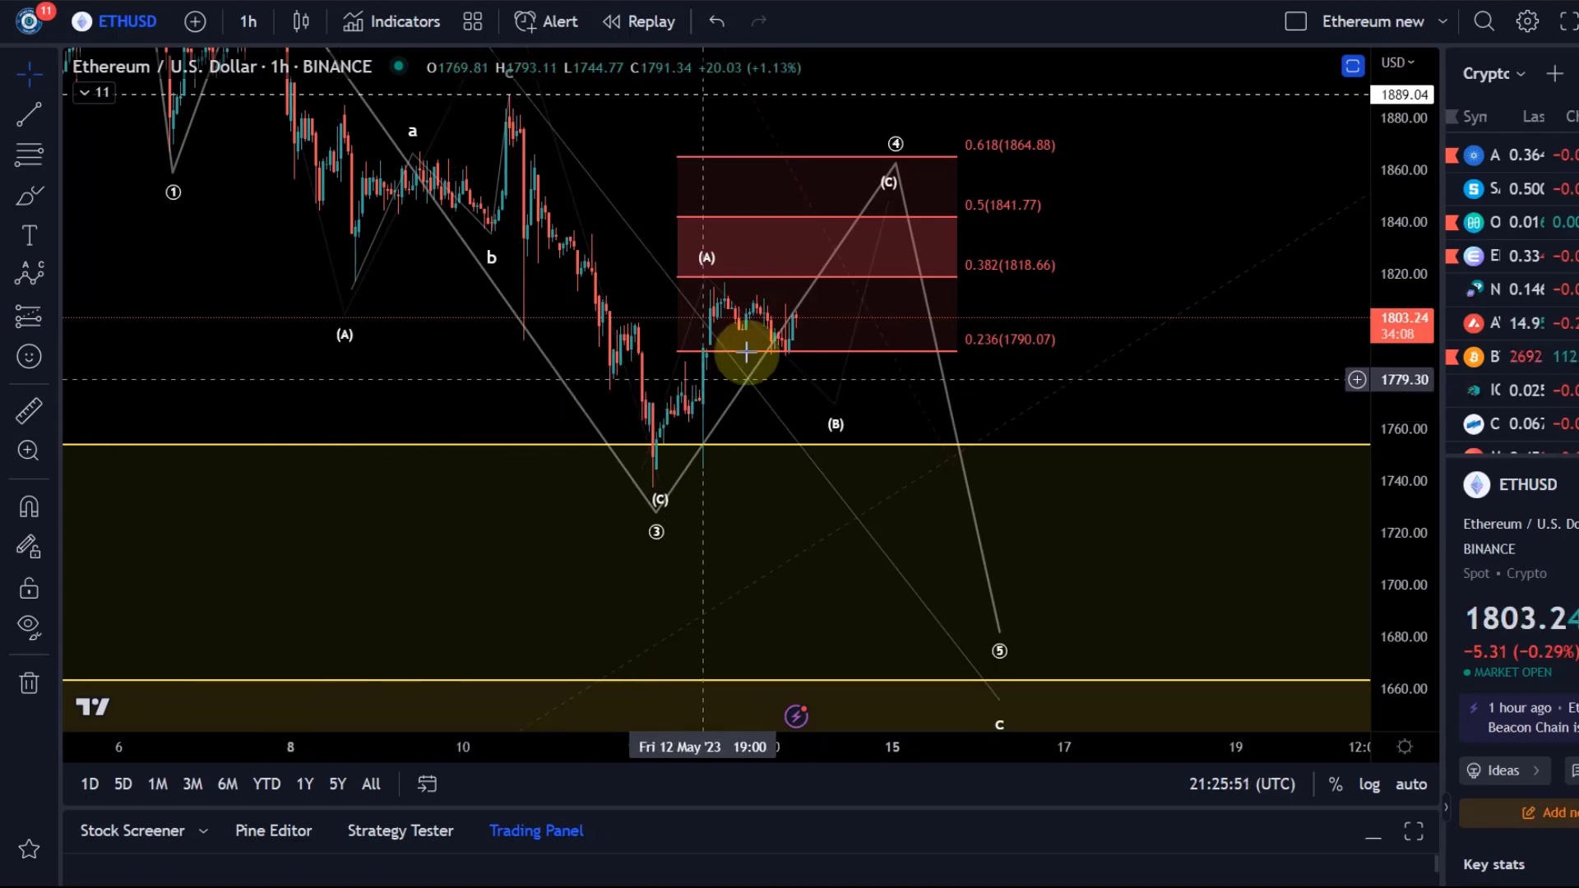
# With the Brush tool, sketch a red path up from the (C) low, then undo it
pyautogui.click(29, 196)
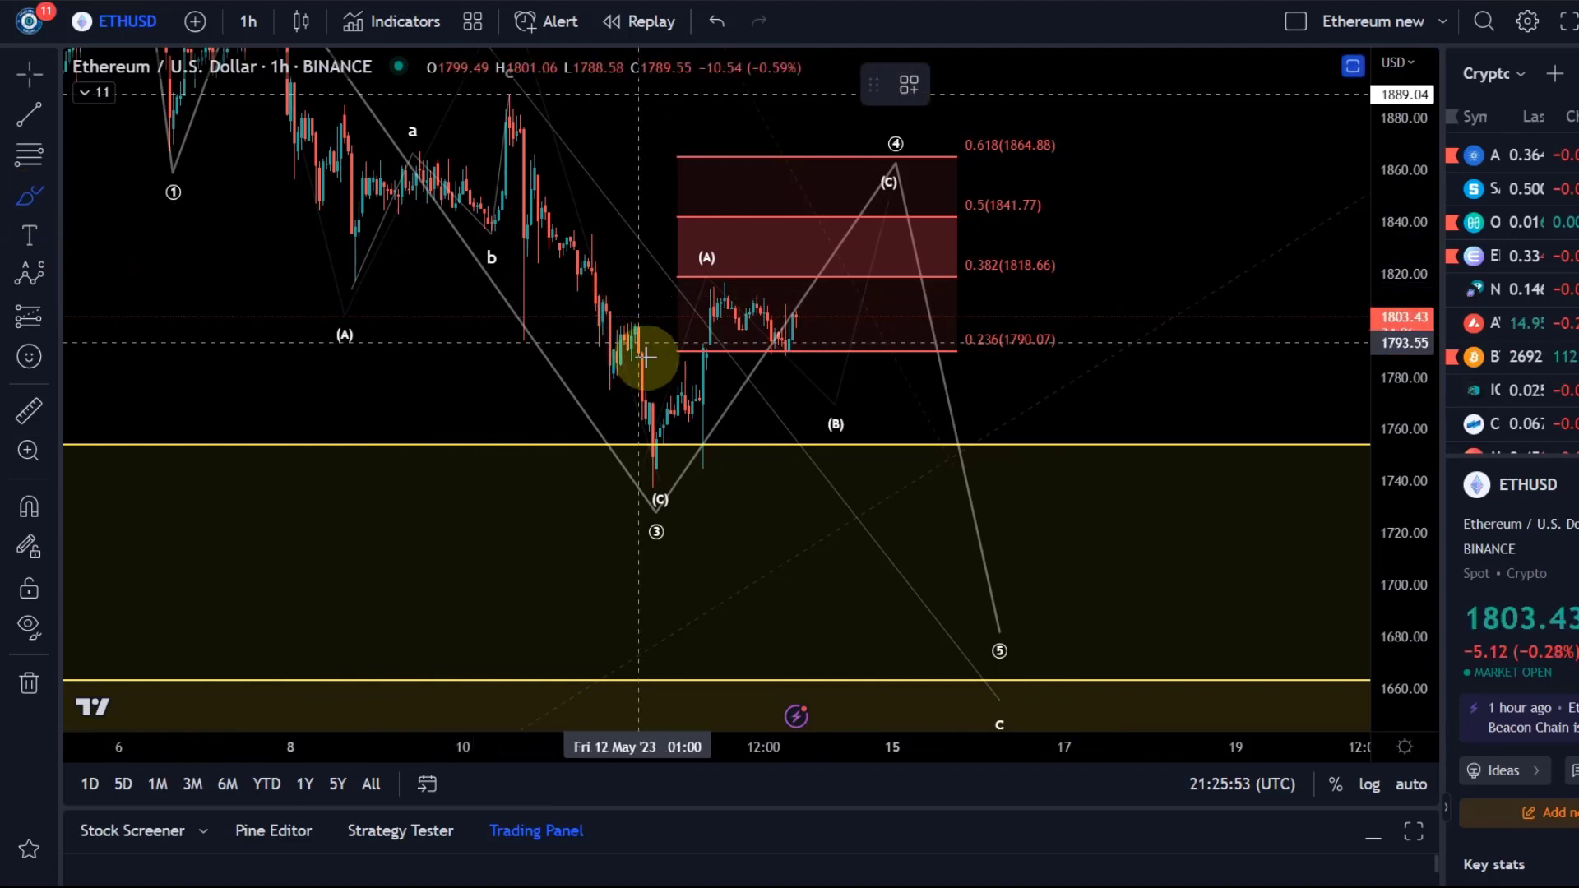
pyautogui.moveTo(652, 497)
pyautogui.mouseDown()
pyautogui.moveTo(715, 329)
pyautogui.moveTo(728, 237)
pyautogui.moveTo(828, 511)
pyautogui.moveTo(918, 212)
pyautogui.mouseUp()
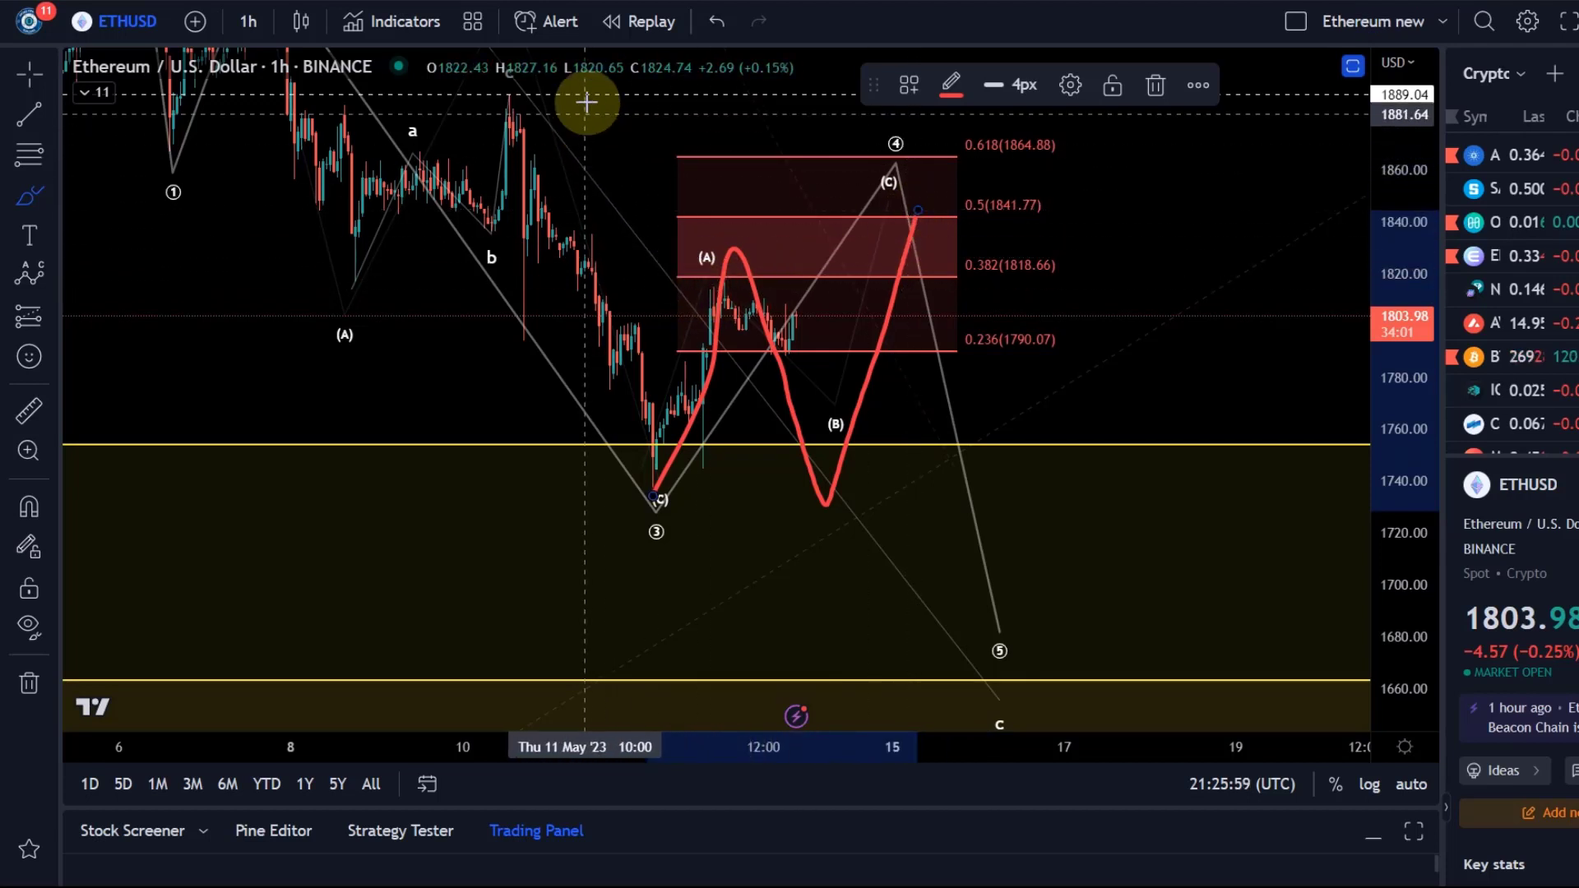
pyautogui.click(715, 22)
# Sketch a red projected path from the (C) low toward 1690 with a rising line, then undo every stroke
pyautogui.moveTo(650, 480)
pyautogui.mouseDown()
pyautogui.moveTo(726, 280)
pyautogui.moveTo(783, 353)
pyautogui.moveTo(806, 317)
pyautogui.moveTo(825, 429)
pyautogui.moveTo(860, 378)
pyautogui.moveTo(901, 367)
pyautogui.moveTo(910, 337)
pyautogui.moveTo(938, 394)
pyautogui.moveTo(965, 398)
pyautogui.moveTo(1003, 361)
pyautogui.moveTo(1099, 610)
pyautogui.mouseUp()
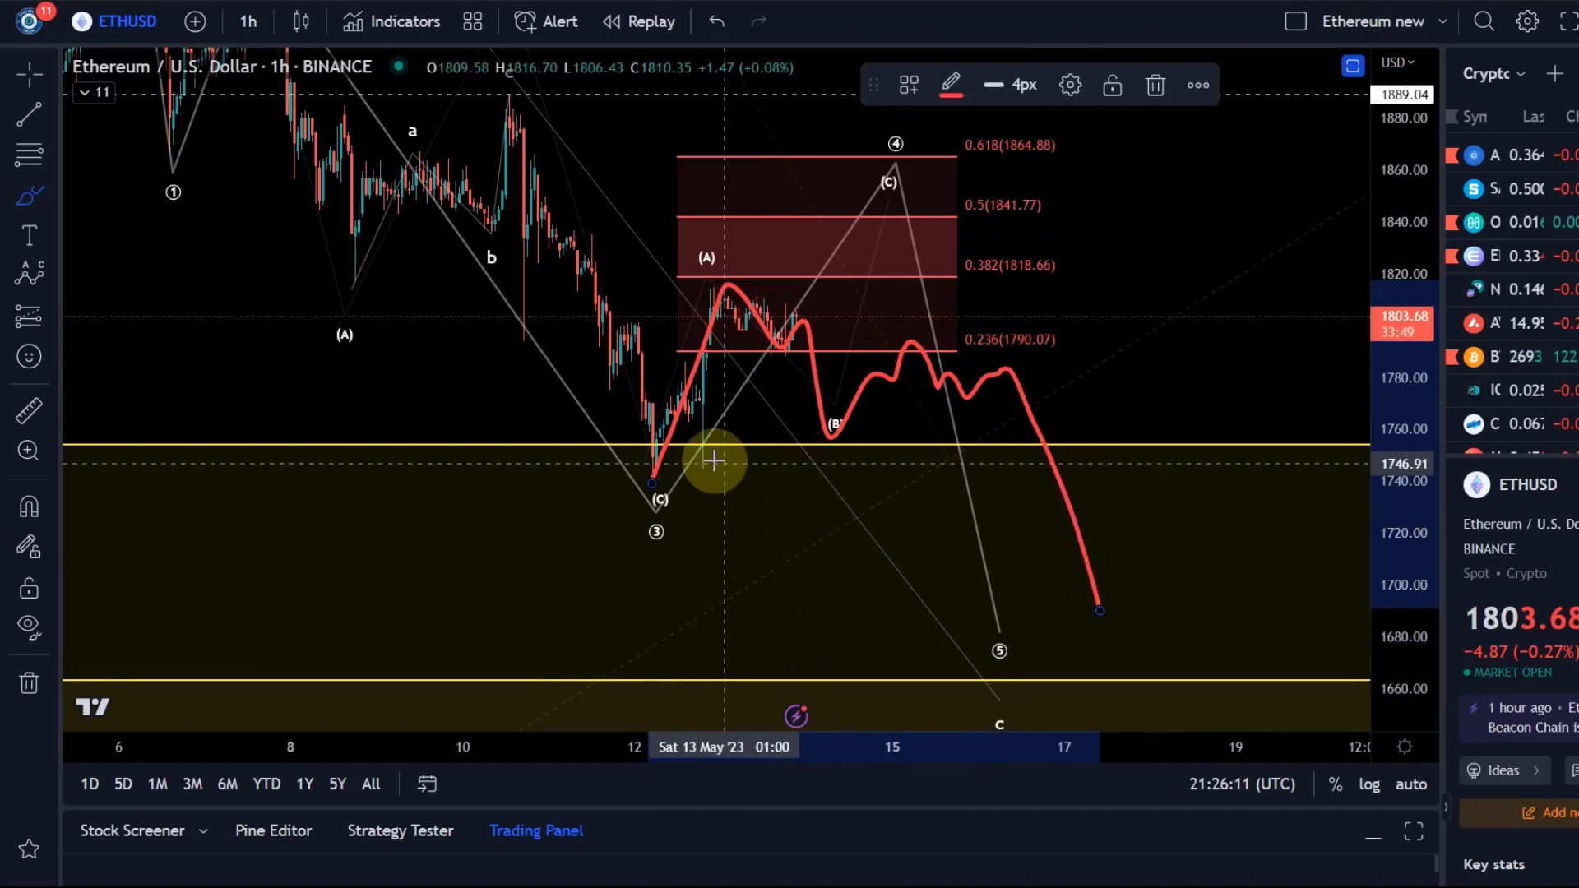
pyautogui.moveTo(665, 485)
pyautogui.mouseDown()
pyautogui.moveTo(959, 394)
pyautogui.moveTo(707, 271)
pyautogui.mouseUp()
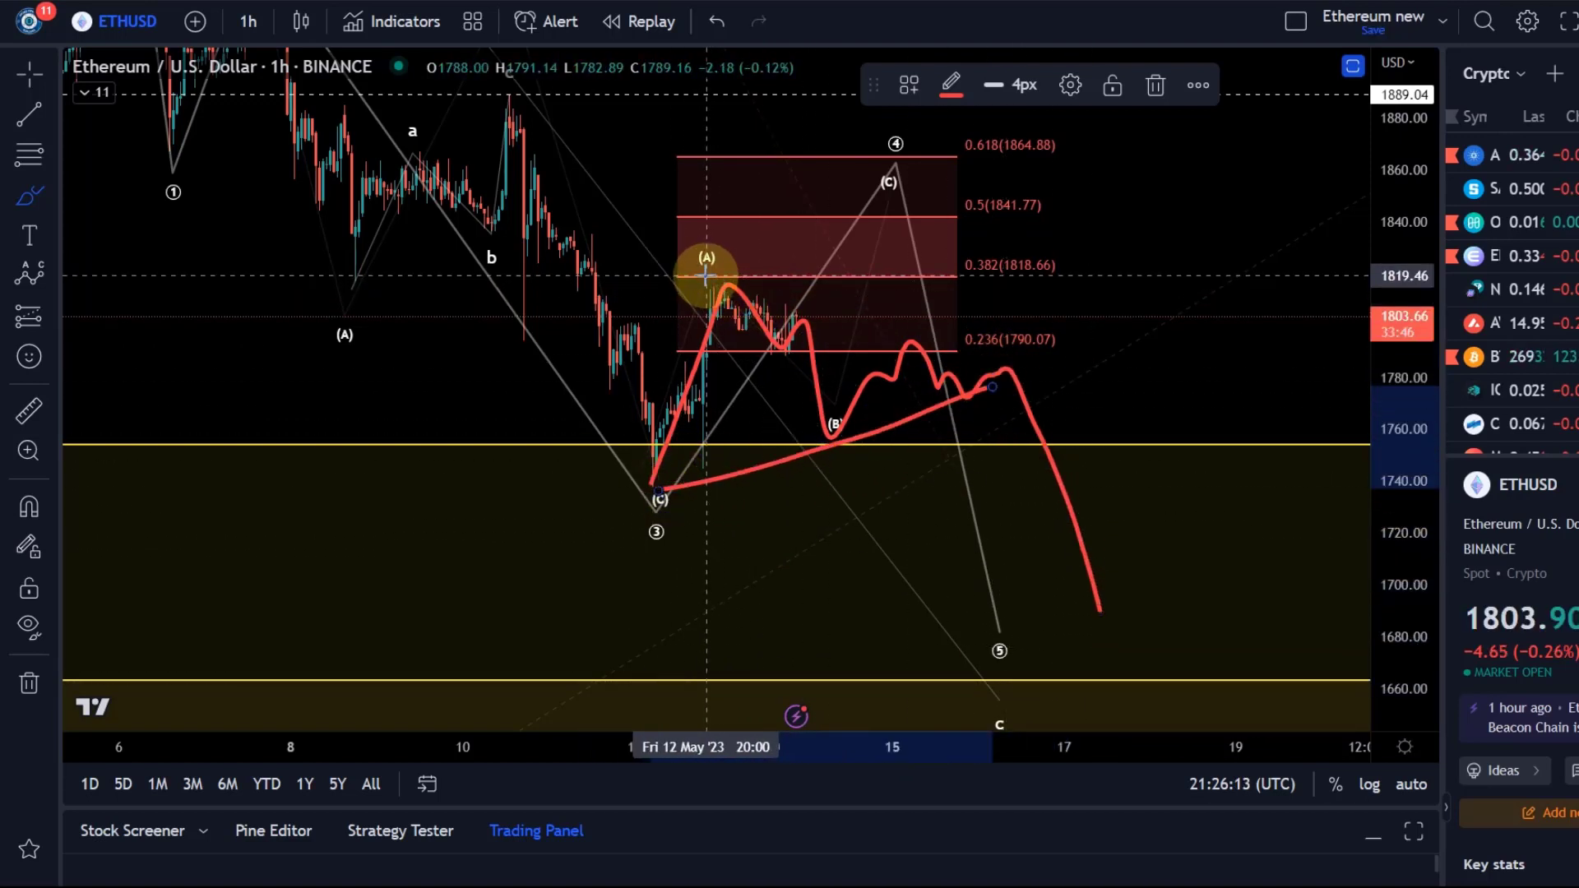
pyautogui.moveTo(962, 370); pyautogui.dragTo(1017, 375)
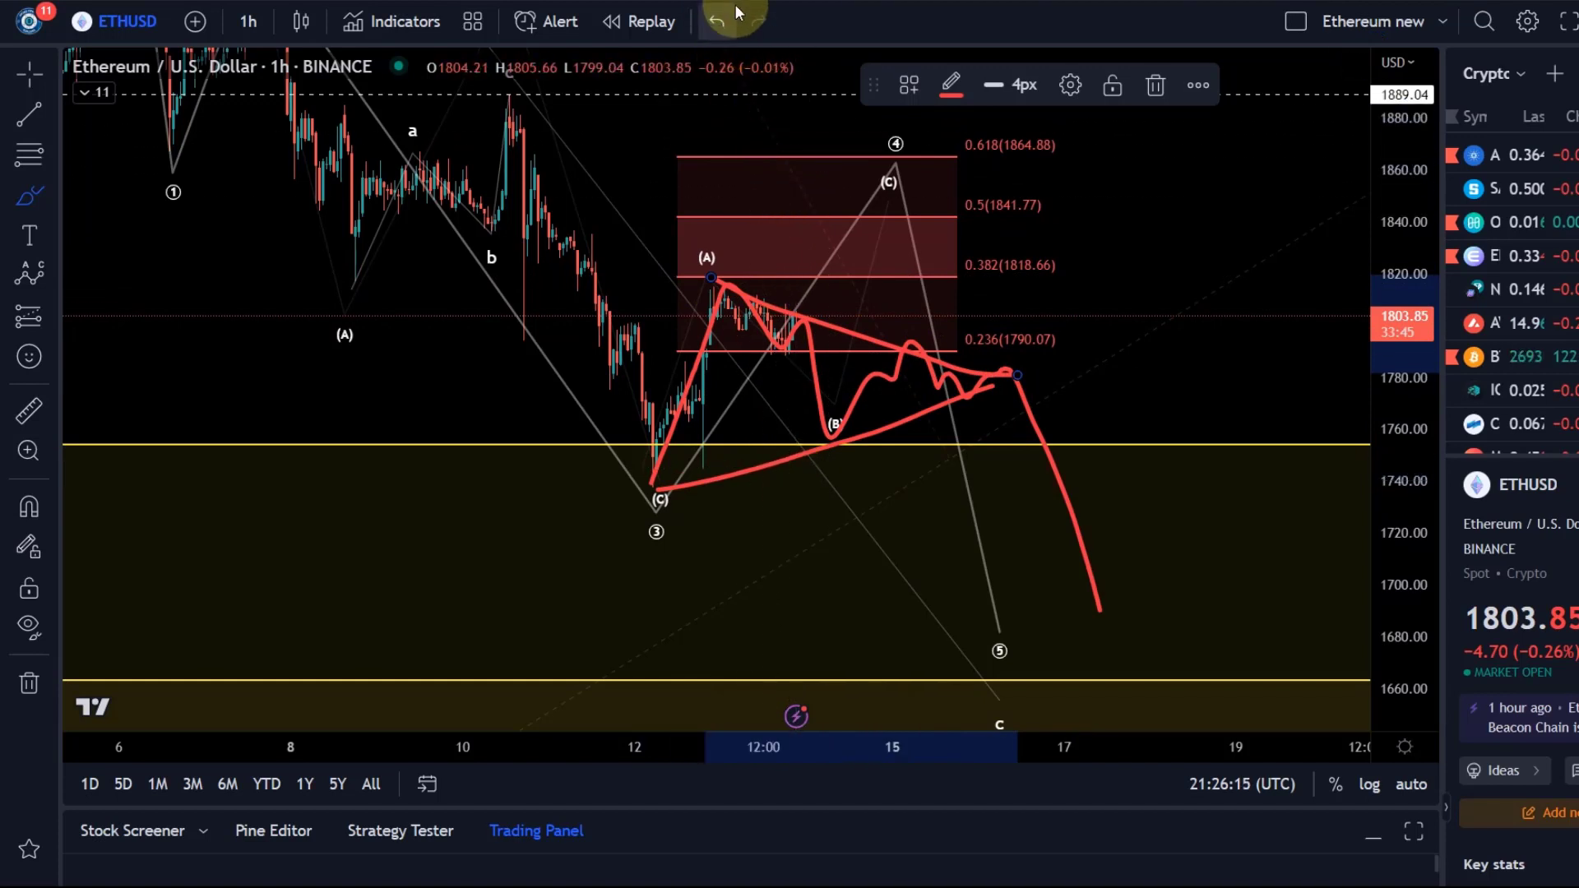
pyautogui.click(716, 24)
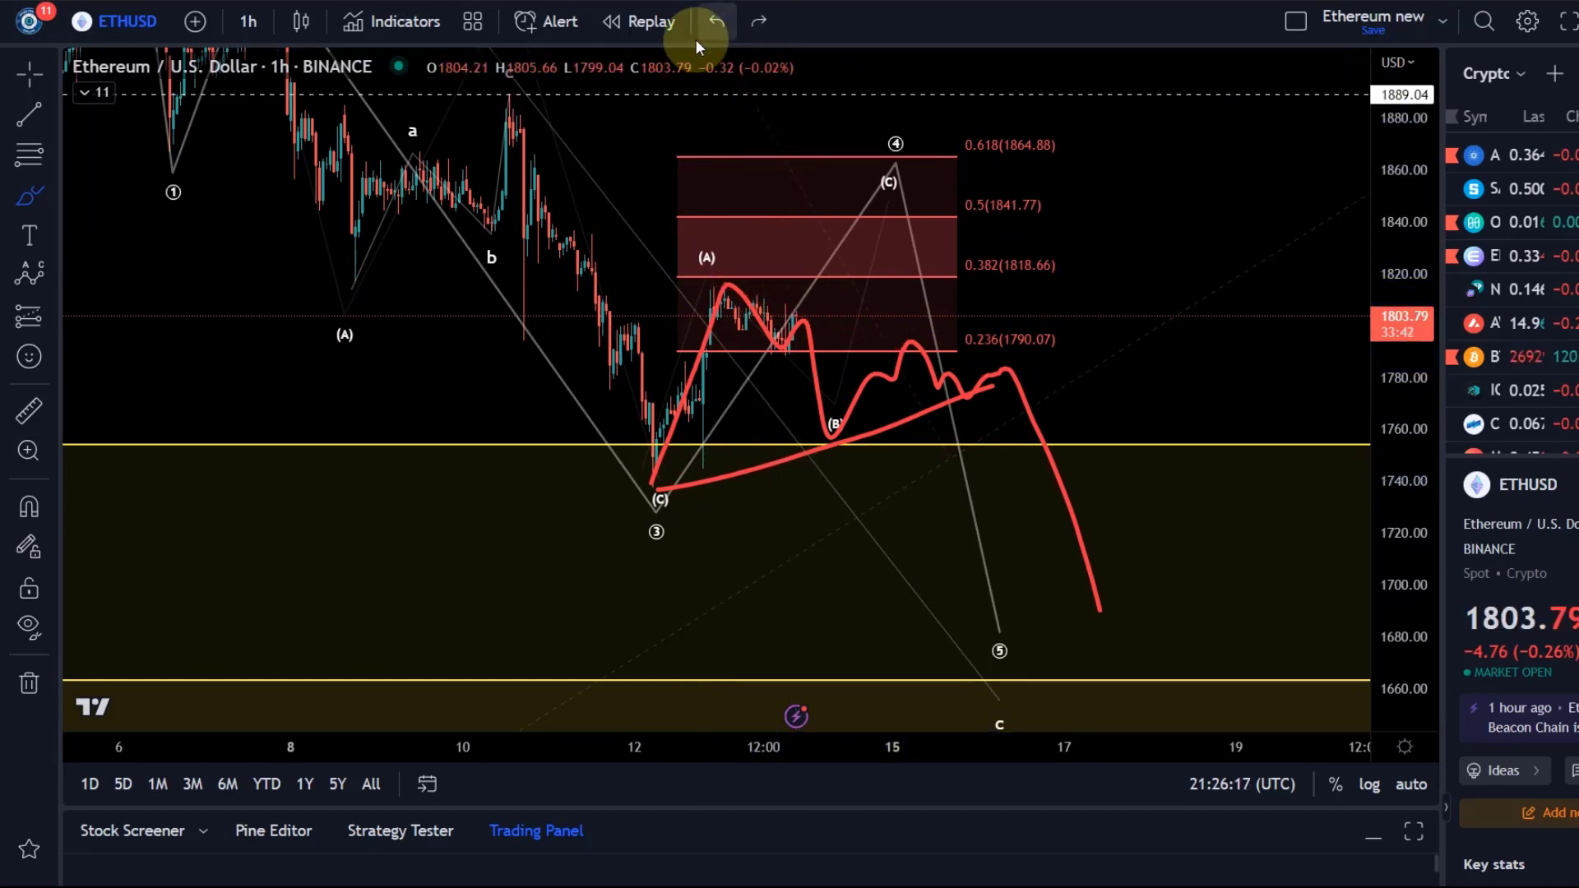
pyautogui.click(703, 31)
pyautogui.click(703, 32)
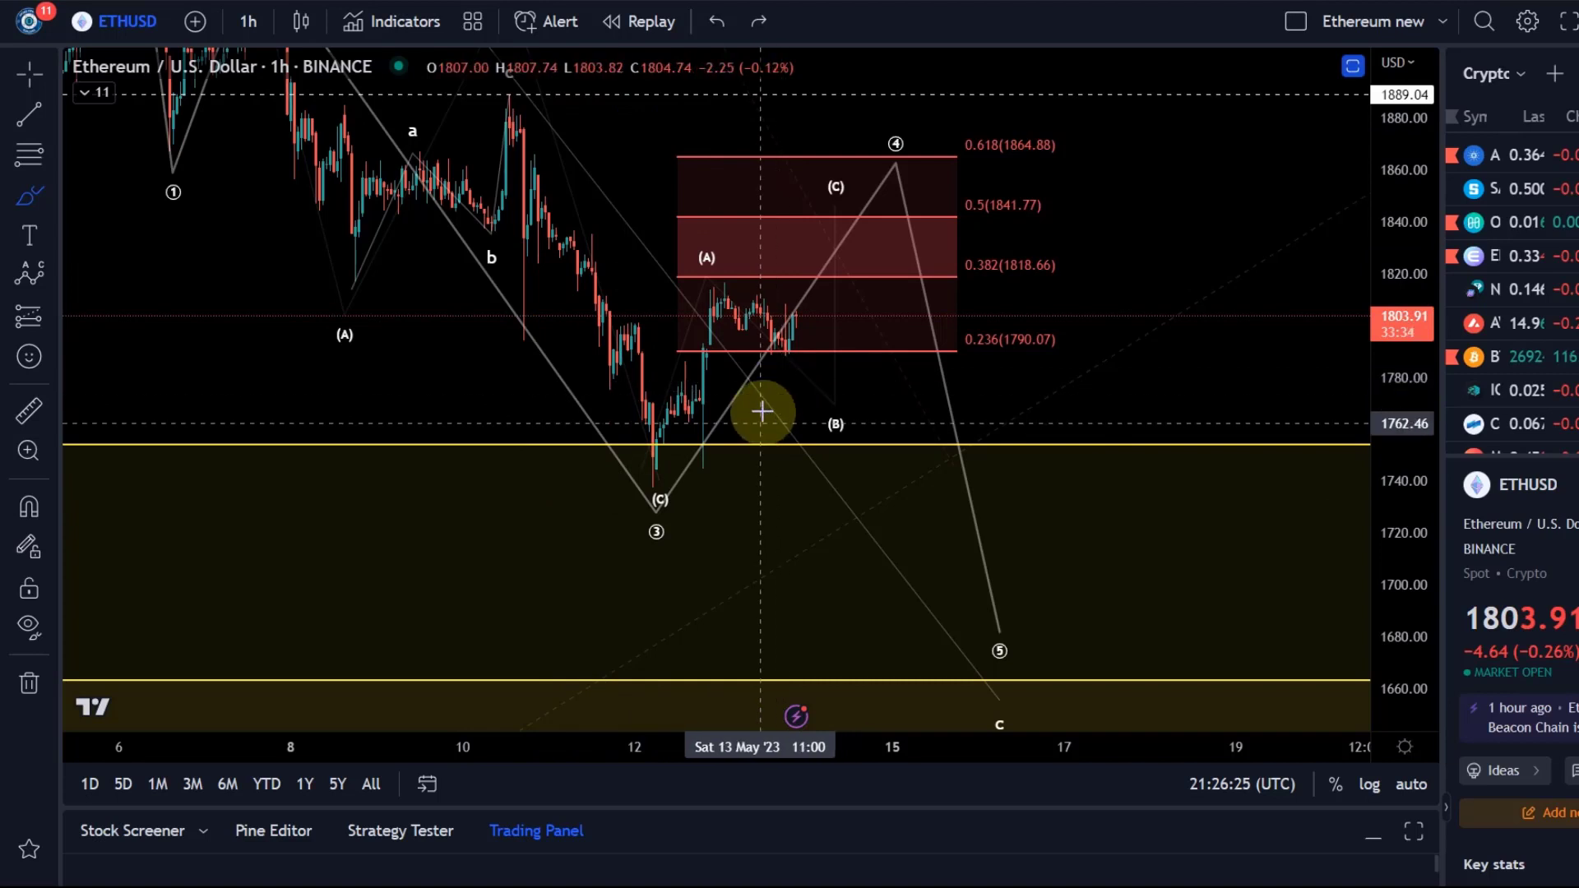
pyautogui.click(638, 505)
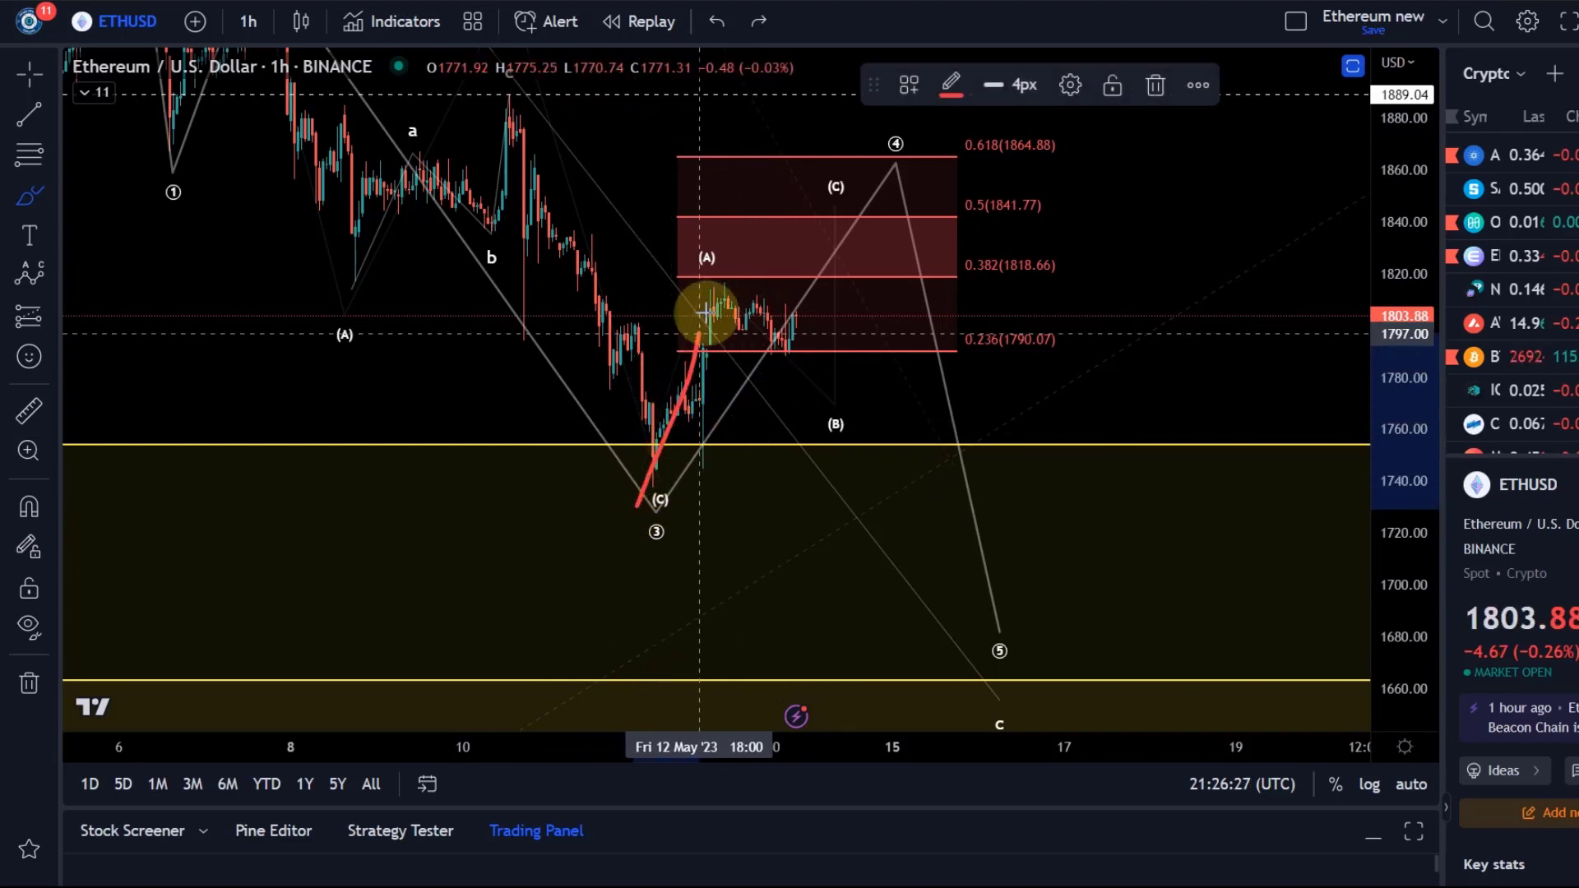
pyautogui.moveTo(715, 274)
pyautogui.mouseDown()
pyautogui.moveTo(744, 284)
pyautogui.moveTo(796, 367)
pyautogui.moveTo(874, 145)
pyautogui.mouseUp()
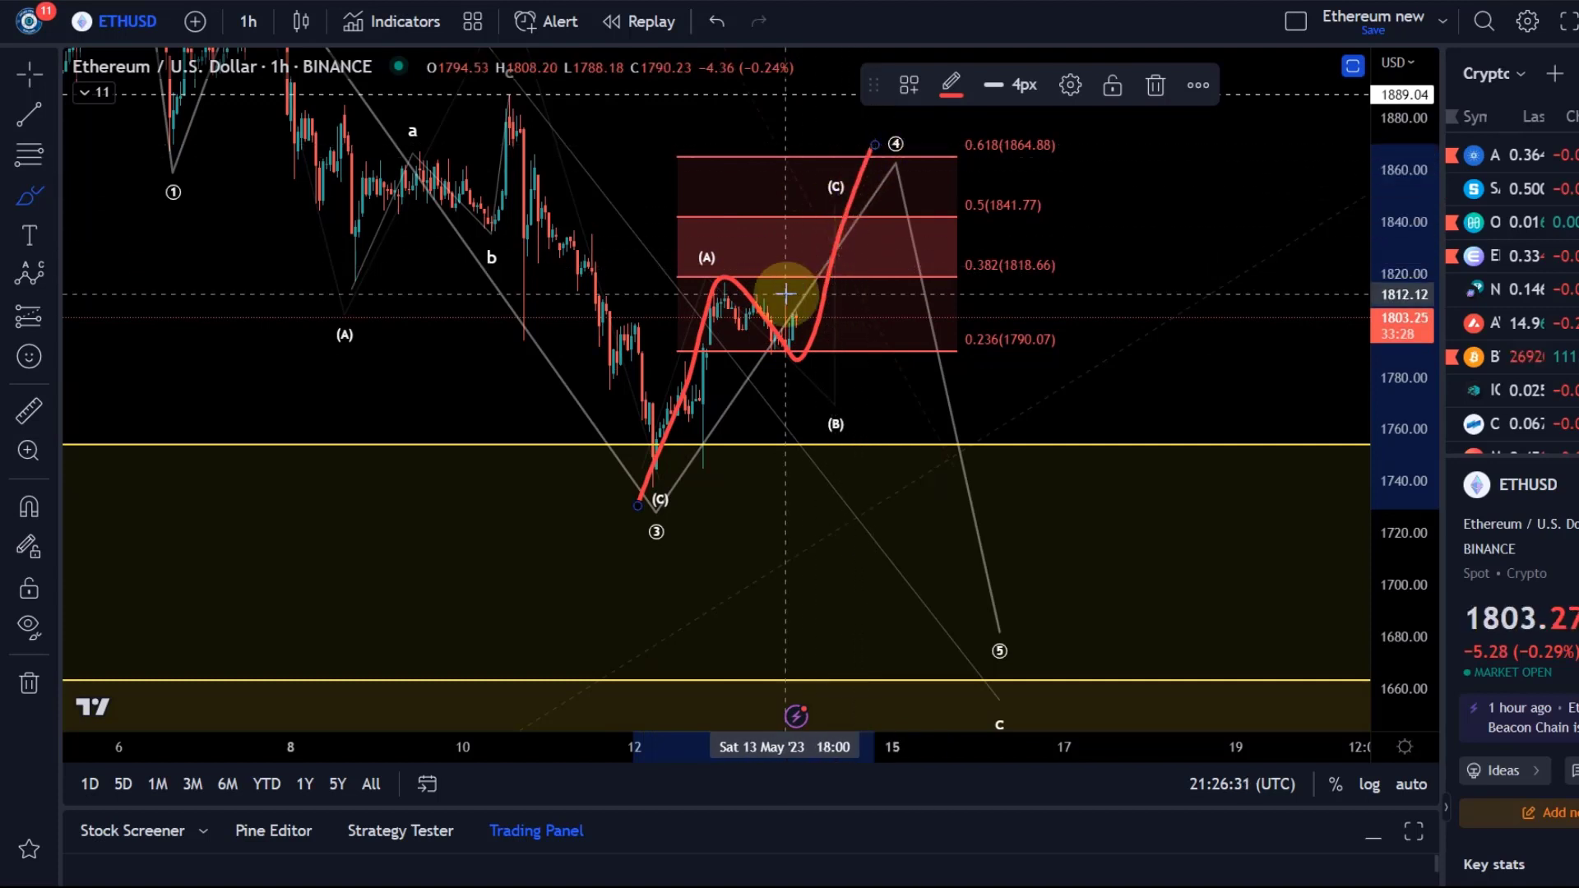
pyautogui.click(718, 19)
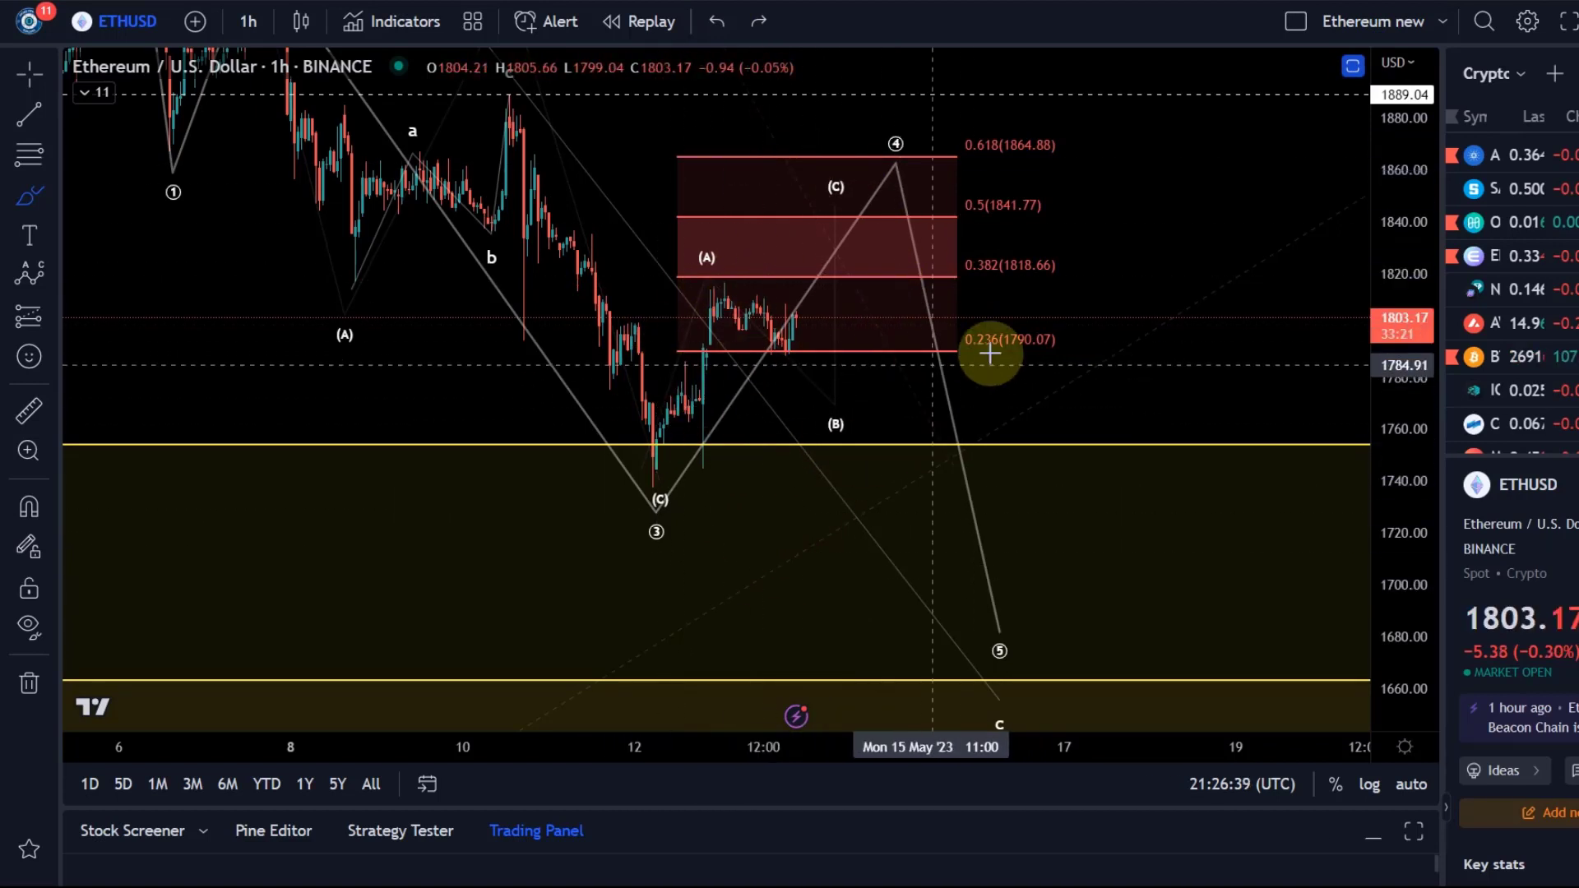
# Drag the price axis to compress the scale to about 1620–1920
pyautogui.moveTo(1404, 210); pyautogui.dragTo(1423, 338)
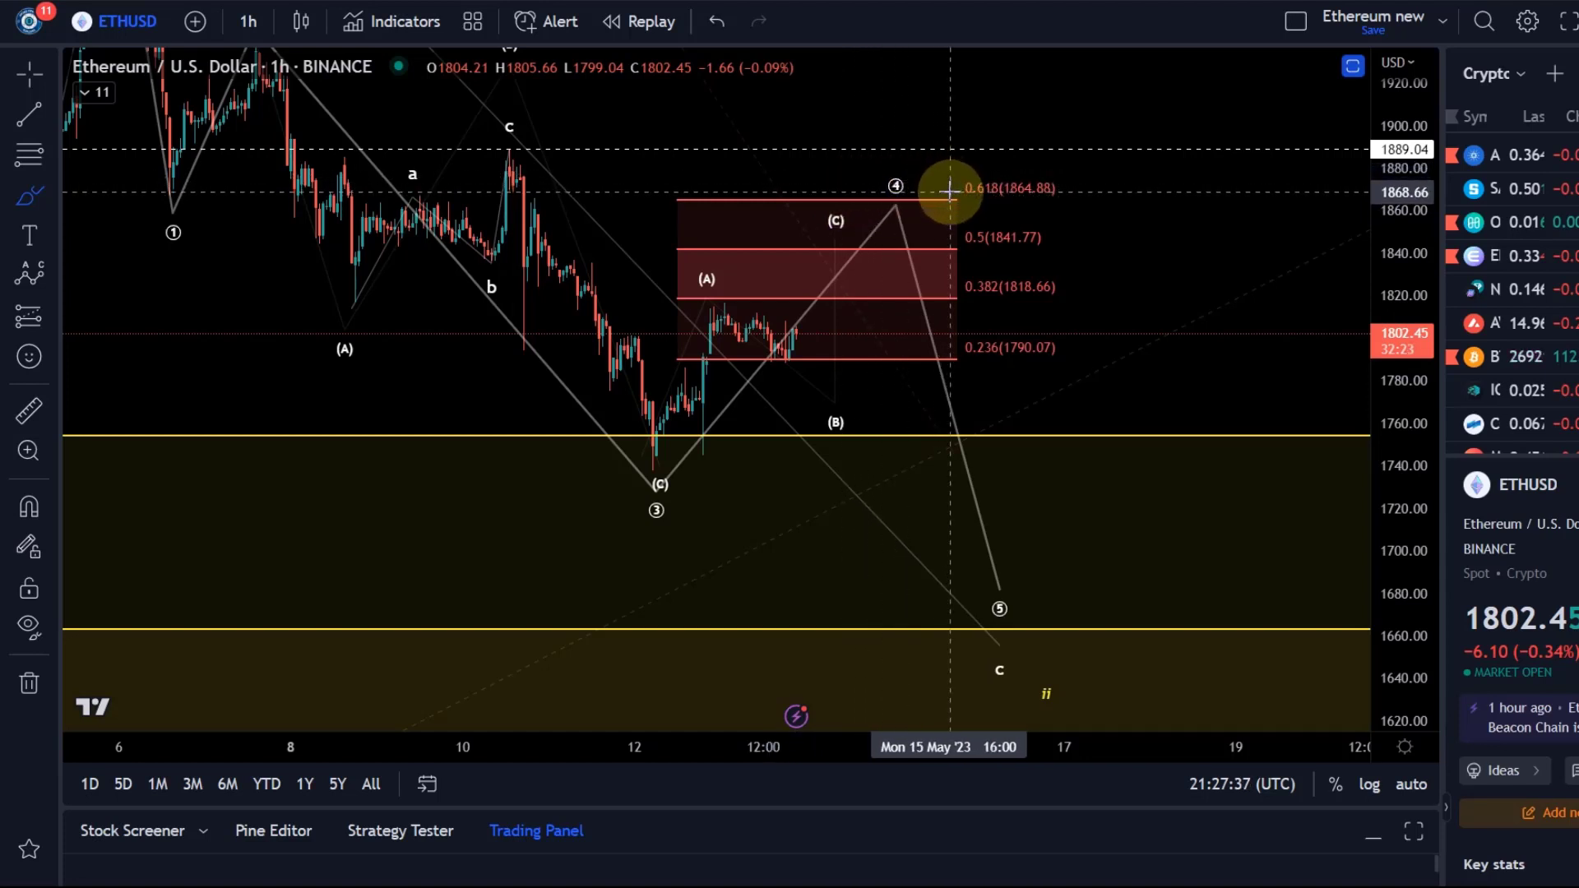
# Zoom and pan the time axis so the recent wave count is centred with space on the right
pyautogui.scroll(-3, 807, 338)
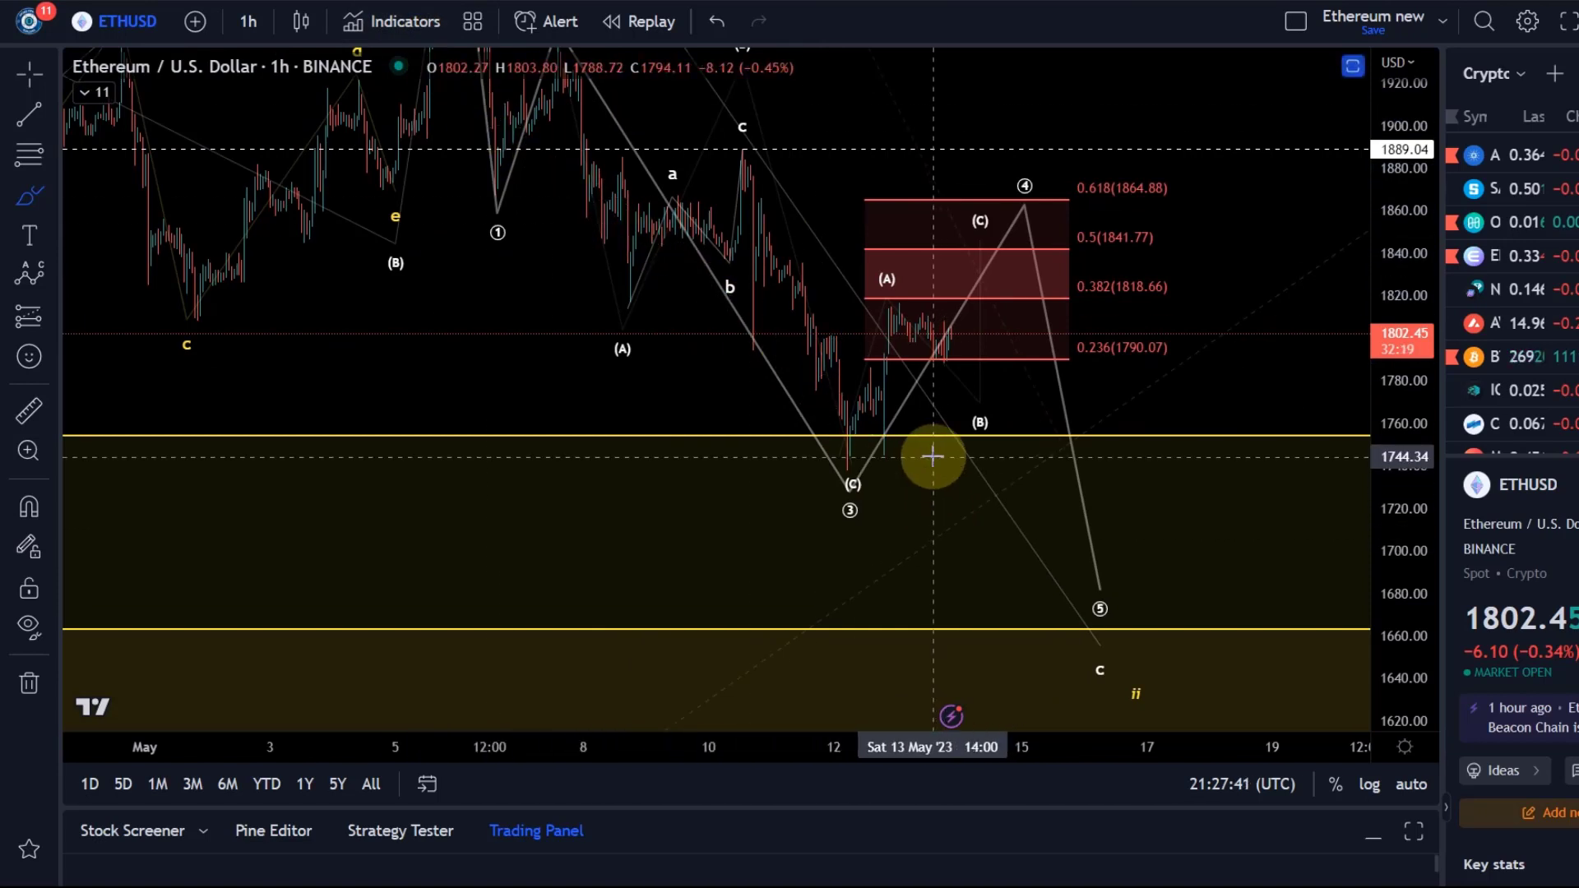
pyautogui.hscroll(3, 930, 455)
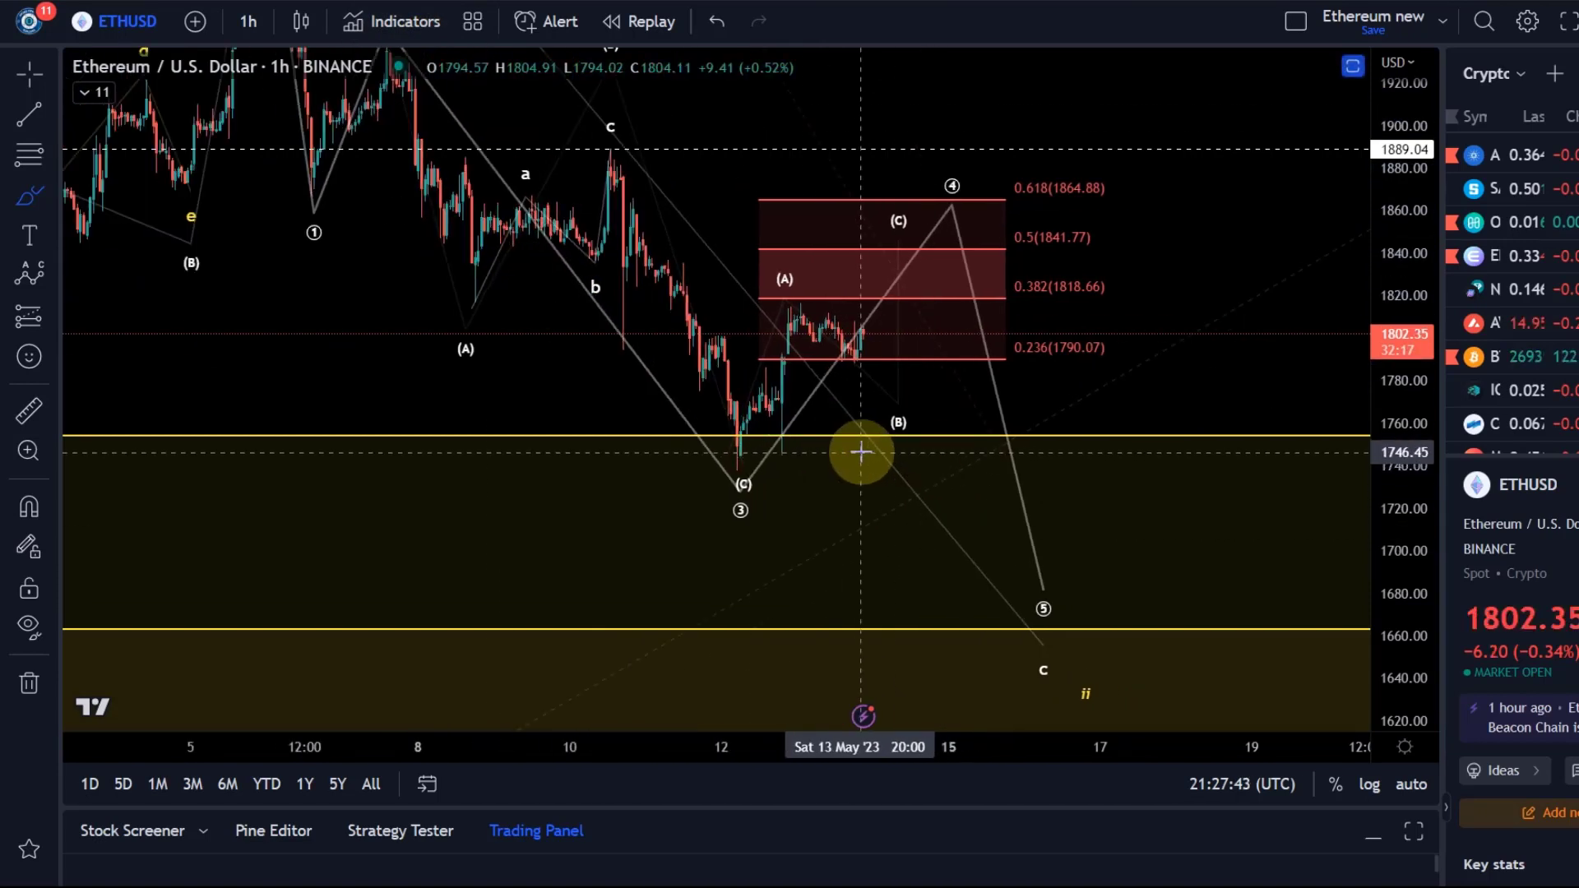
pyautogui.scroll(1, 862, 452)
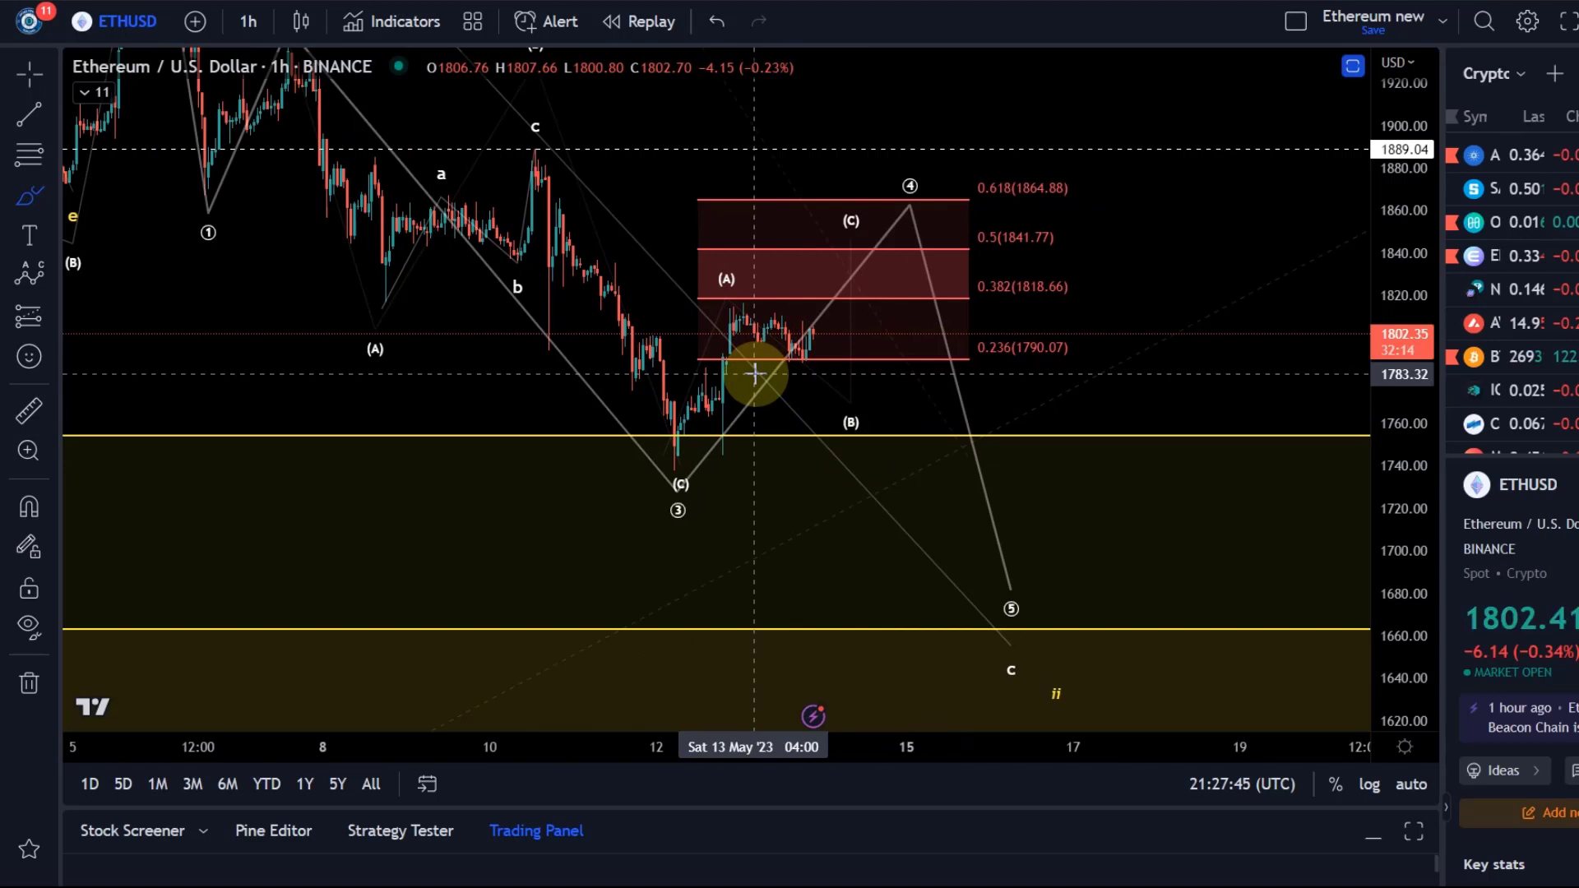
pyautogui.scroll(-2, 860, 184)
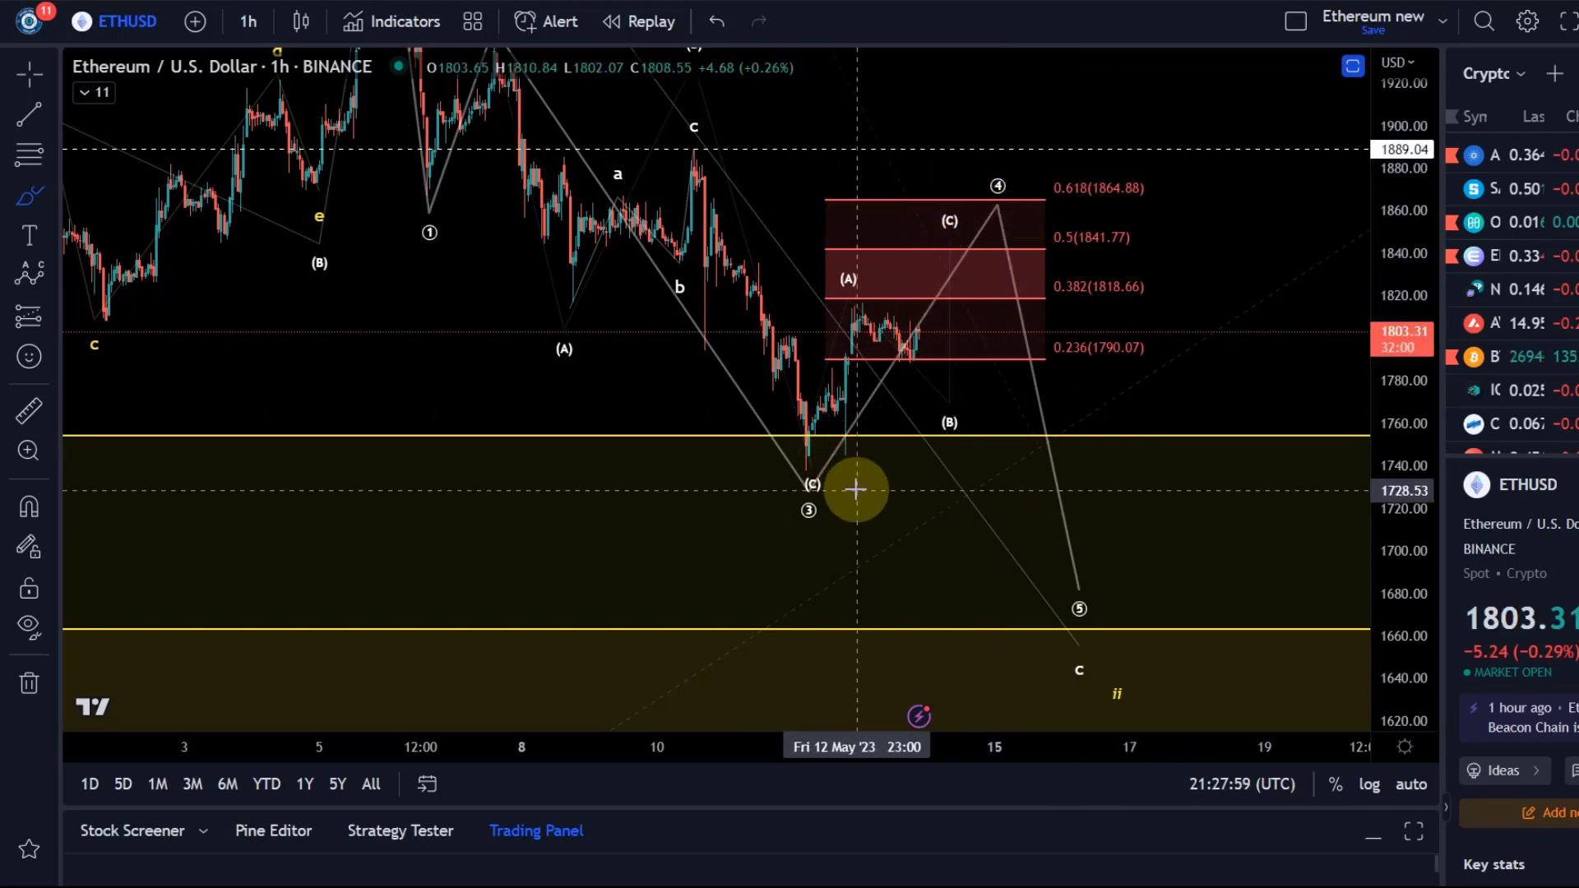
pyautogui.scroll(3, 908, 483)
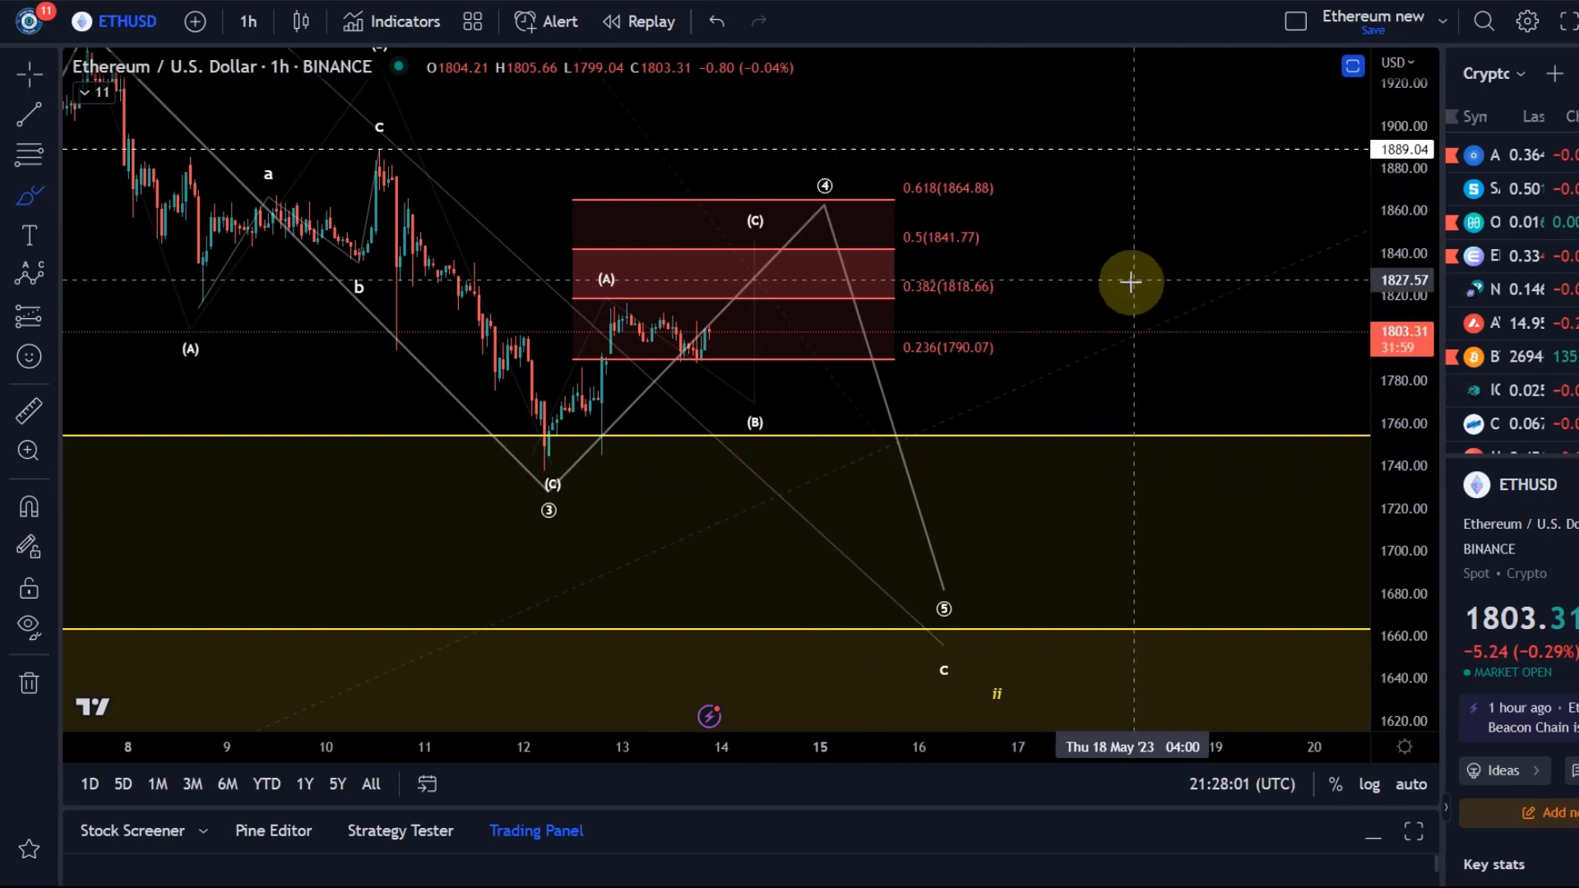
# Switch back to the crosshair cursor and pan the chart to centre the wave count
pyautogui.click(29, 74)
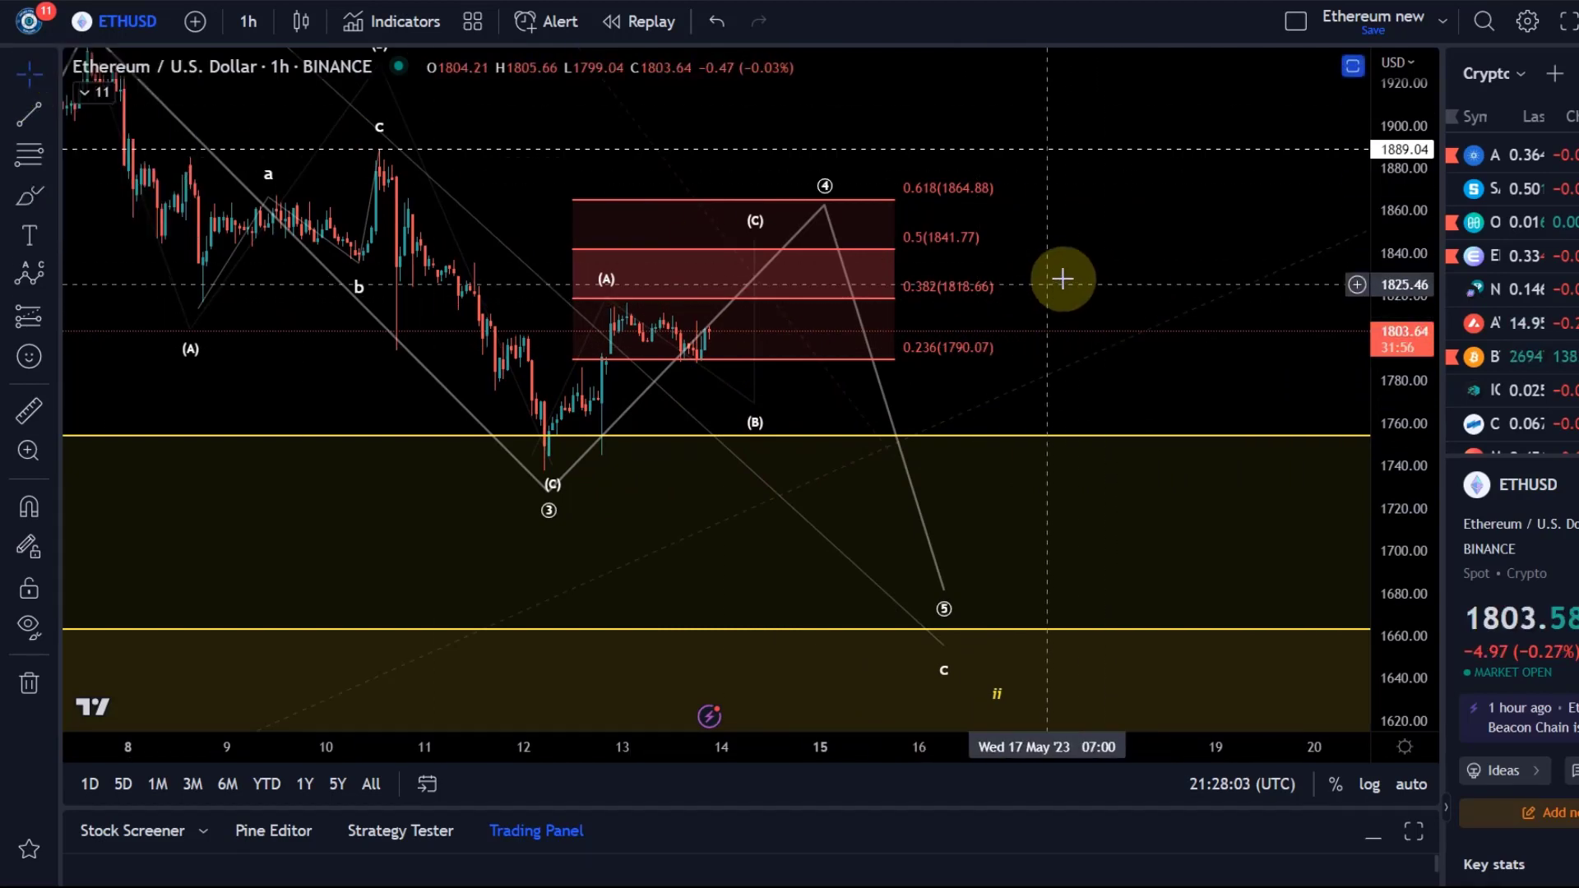
pyautogui.moveTo(1082, 310); pyautogui.dragTo(1308, 211)
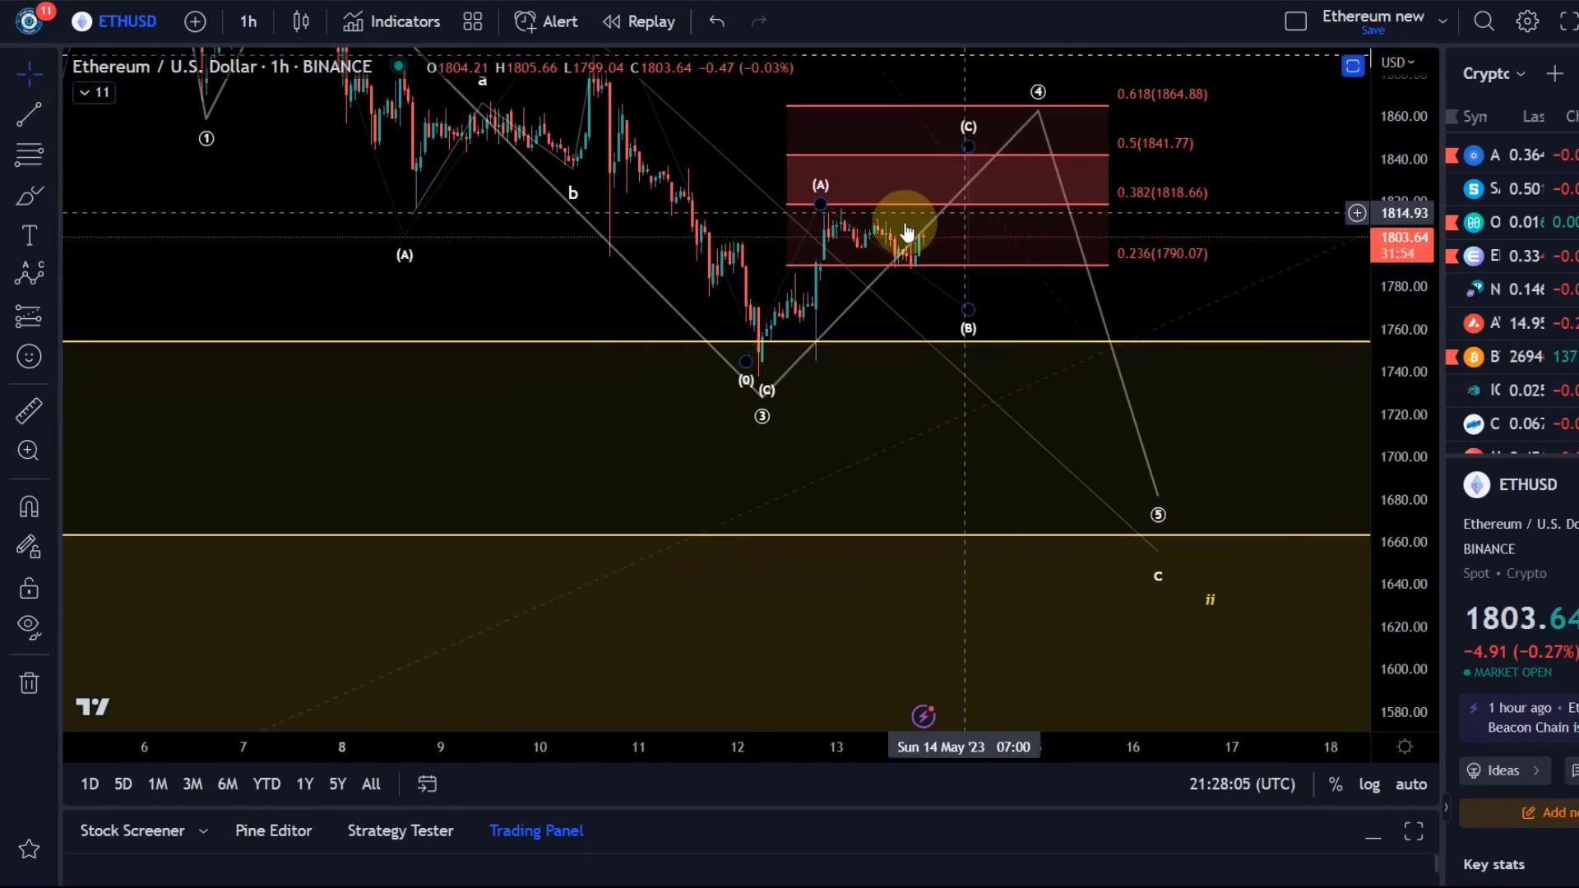
pyautogui.moveTo(881, 356); pyautogui.dragTo(779, 519)
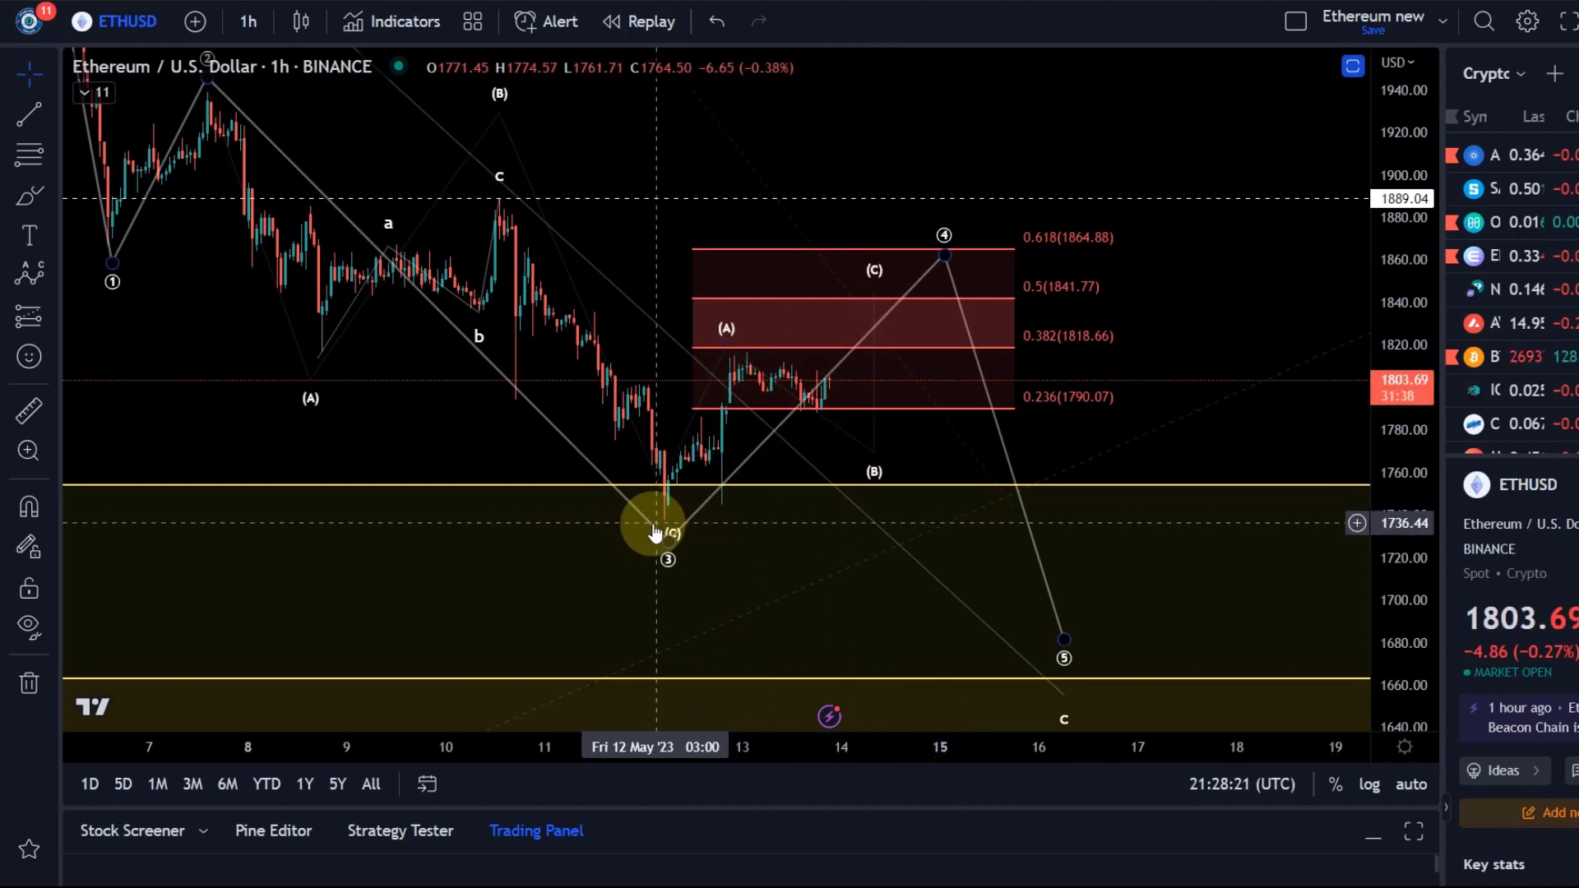
# Lower the (B) point to about 1740 and raise (C) beside wave 4 near 0.618
pyautogui.moveTo(875, 463); pyautogui.dragTo(850, 569)
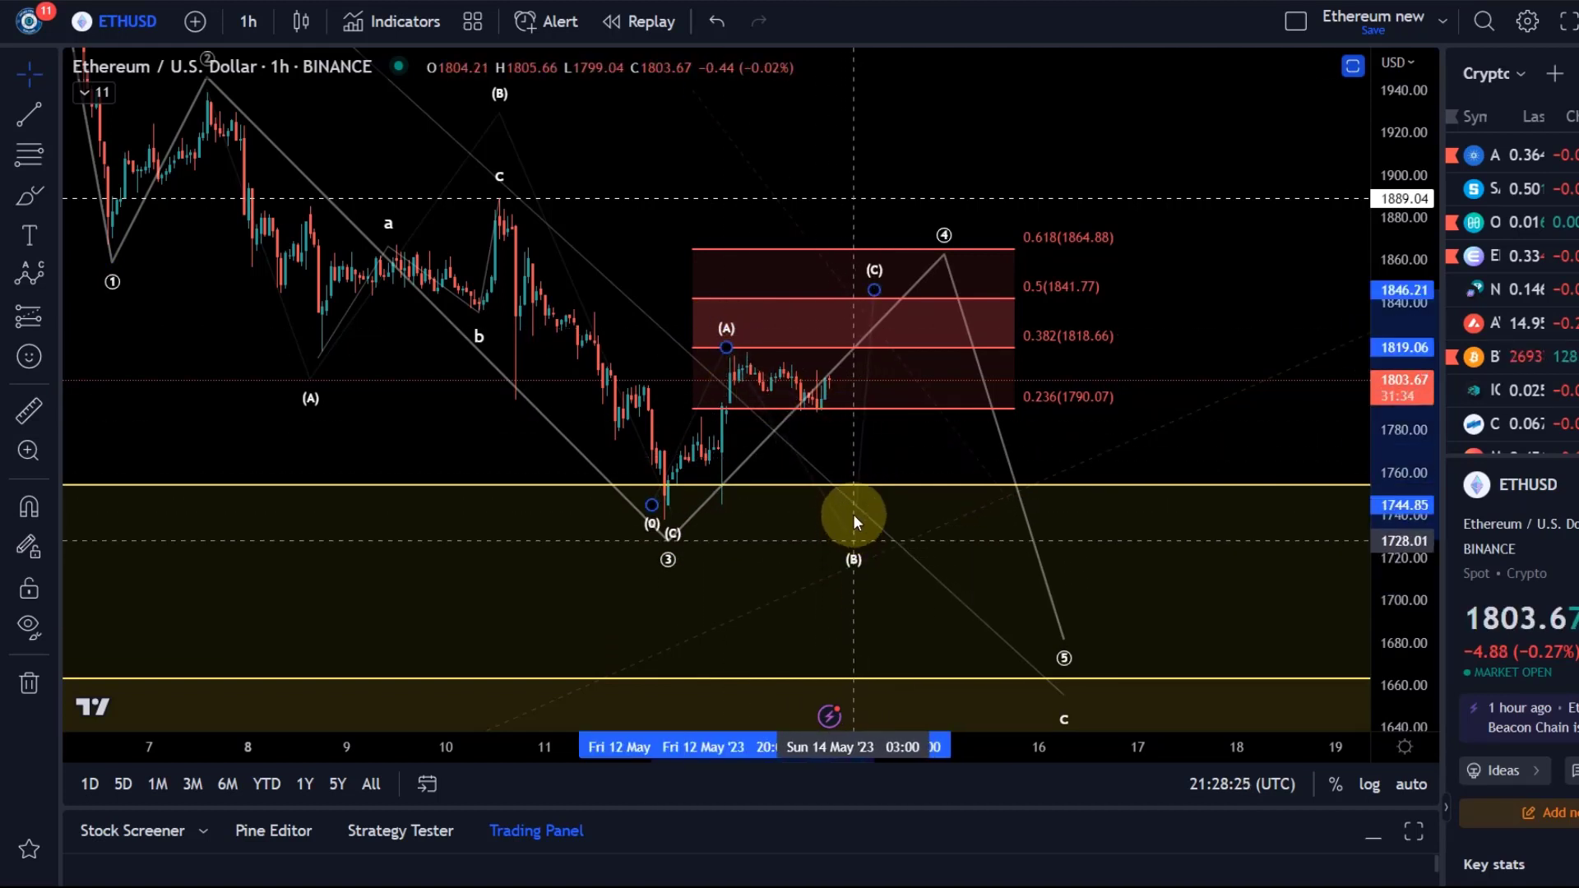
pyautogui.moveTo(855, 457); pyautogui.dragTo(866, 567)
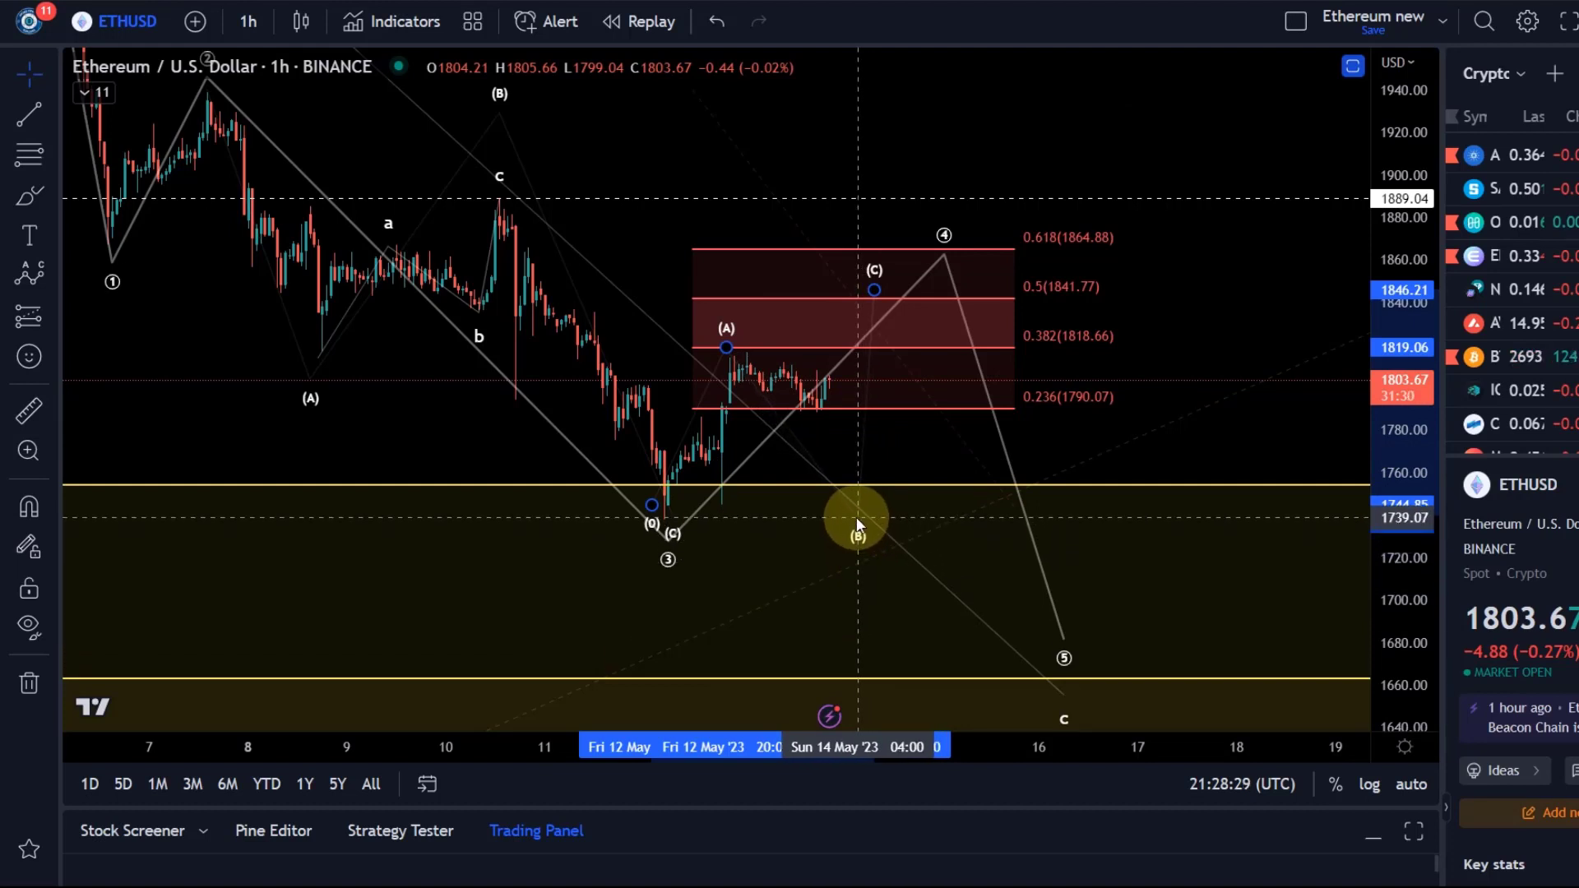
pyautogui.moveTo(858, 516)
pyautogui.mouseDown()
pyautogui.moveTo(880, 569)
pyautogui.moveTo(886, 480)
pyautogui.moveTo(871, 463)
pyautogui.moveTo(854, 467)
pyautogui.moveTo(846, 518)
pyautogui.mouseUp()
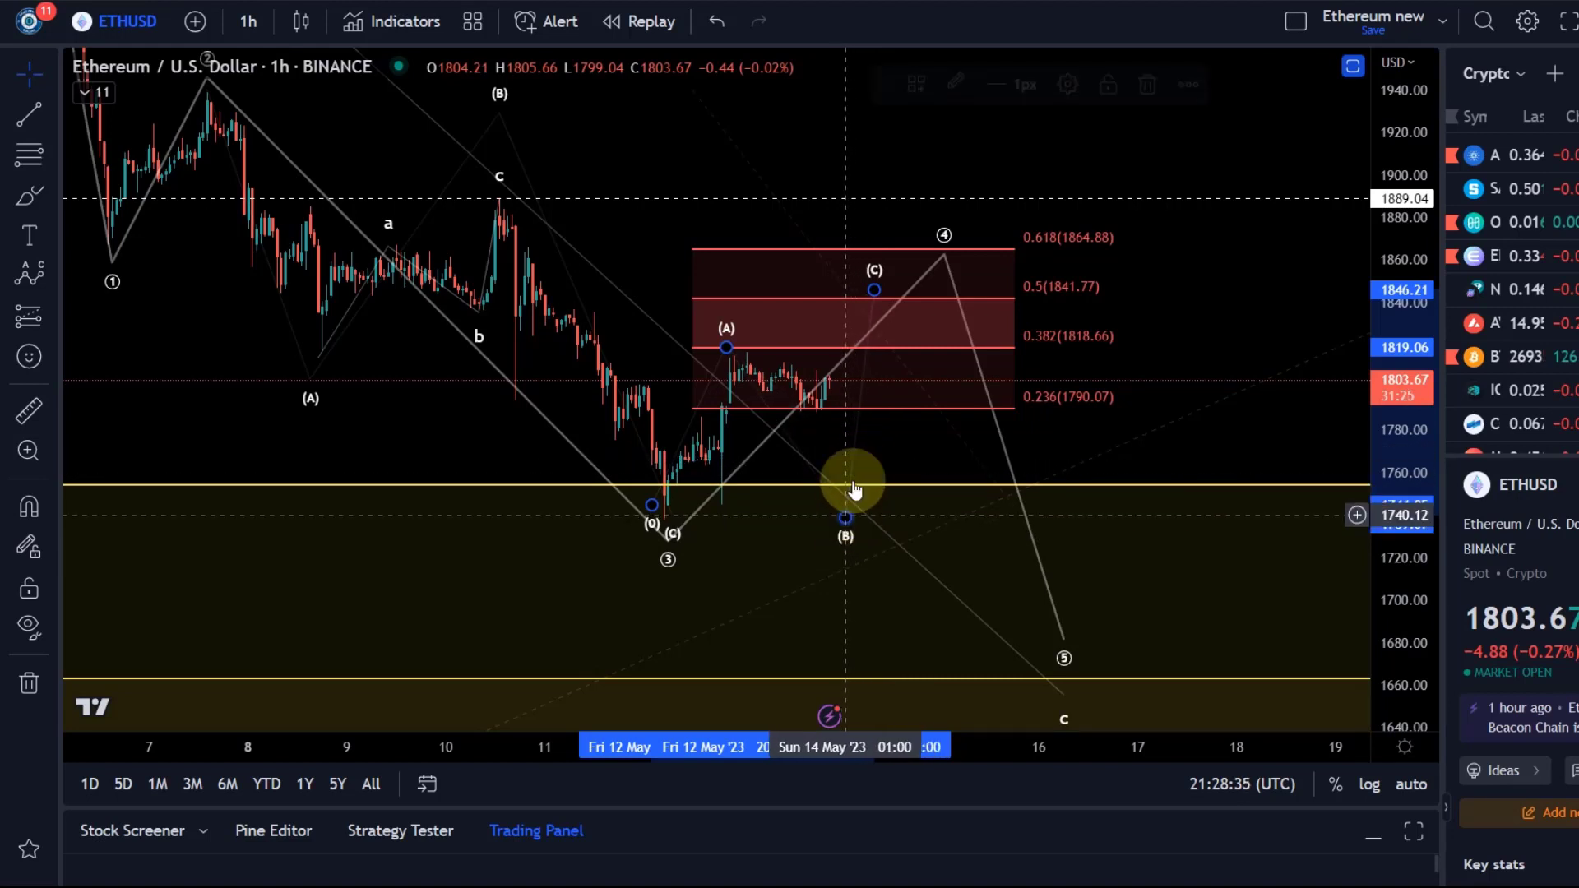
pyautogui.click(874, 289)
pyautogui.moveTo(872, 291); pyautogui.dragTo(936, 268)
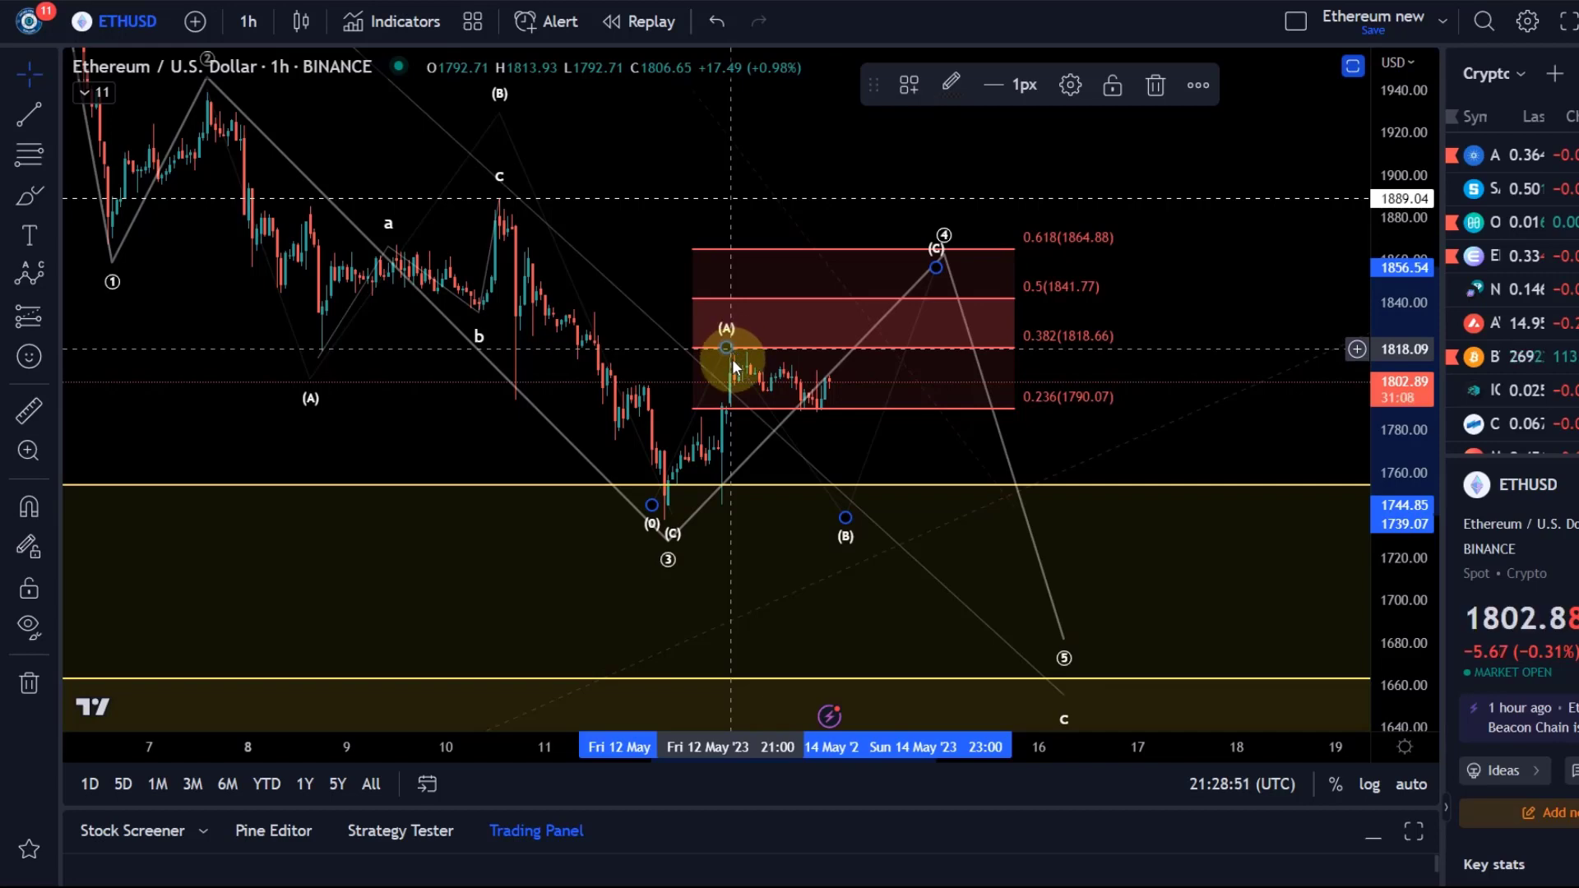
pyautogui.click(1149, 151)
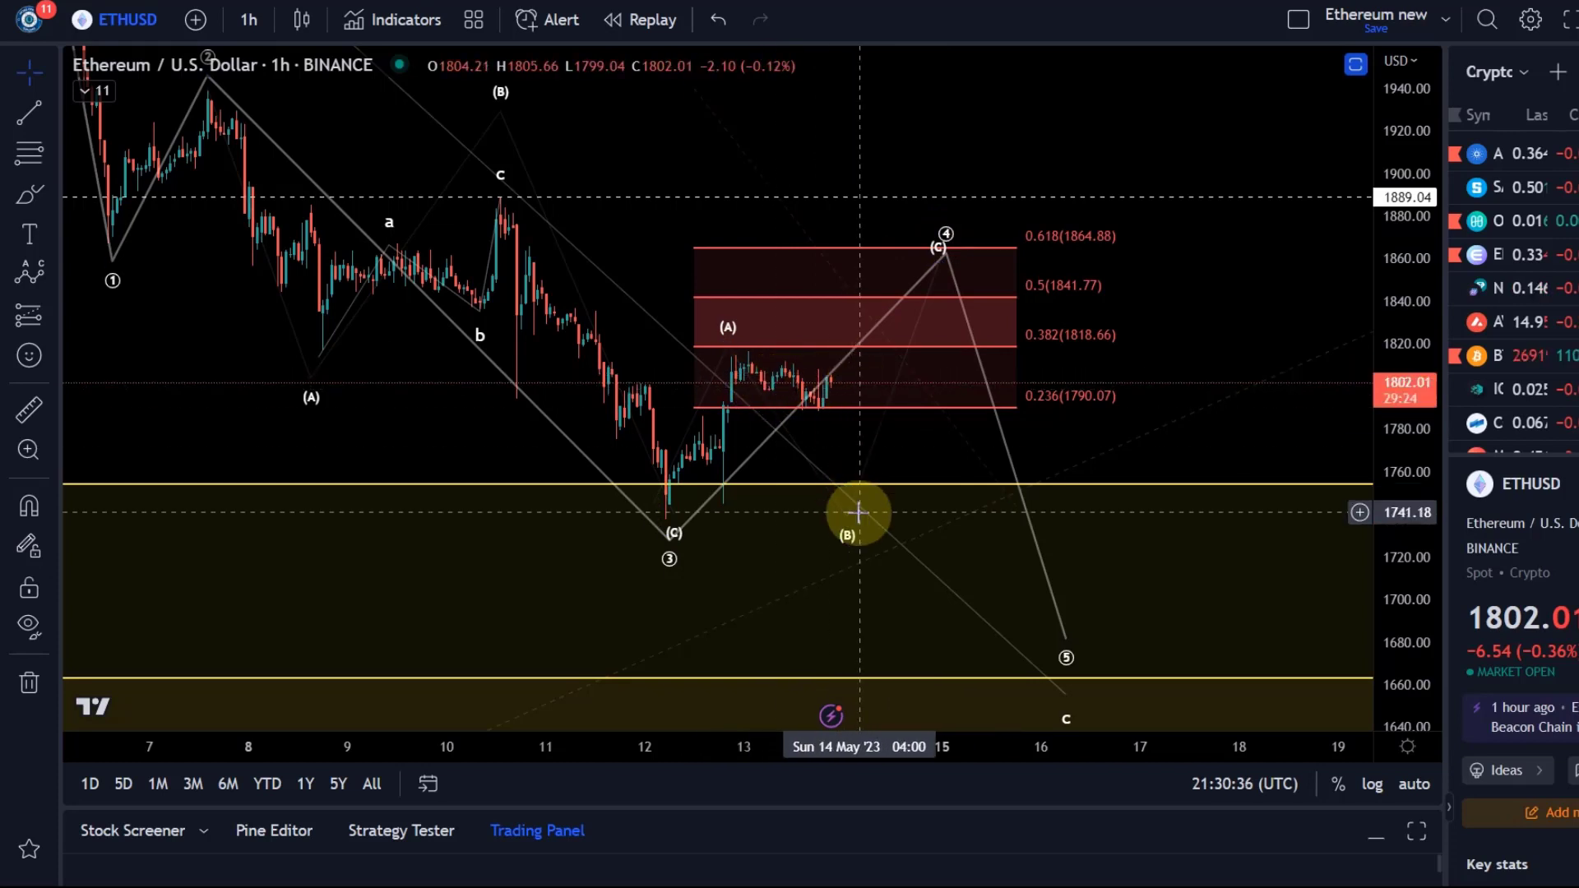
# Lift (B) to the upper yellow support line and zoom out to show the wider wave structure
pyautogui.moveTo(843, 517)
pyautogui.mouseDown()
pyautogui.moveTo(881, 511)
pyautogui.moveTo(881, 490)
pyautogui.moveTo(856, 482)
pyautogui.mouseUp()
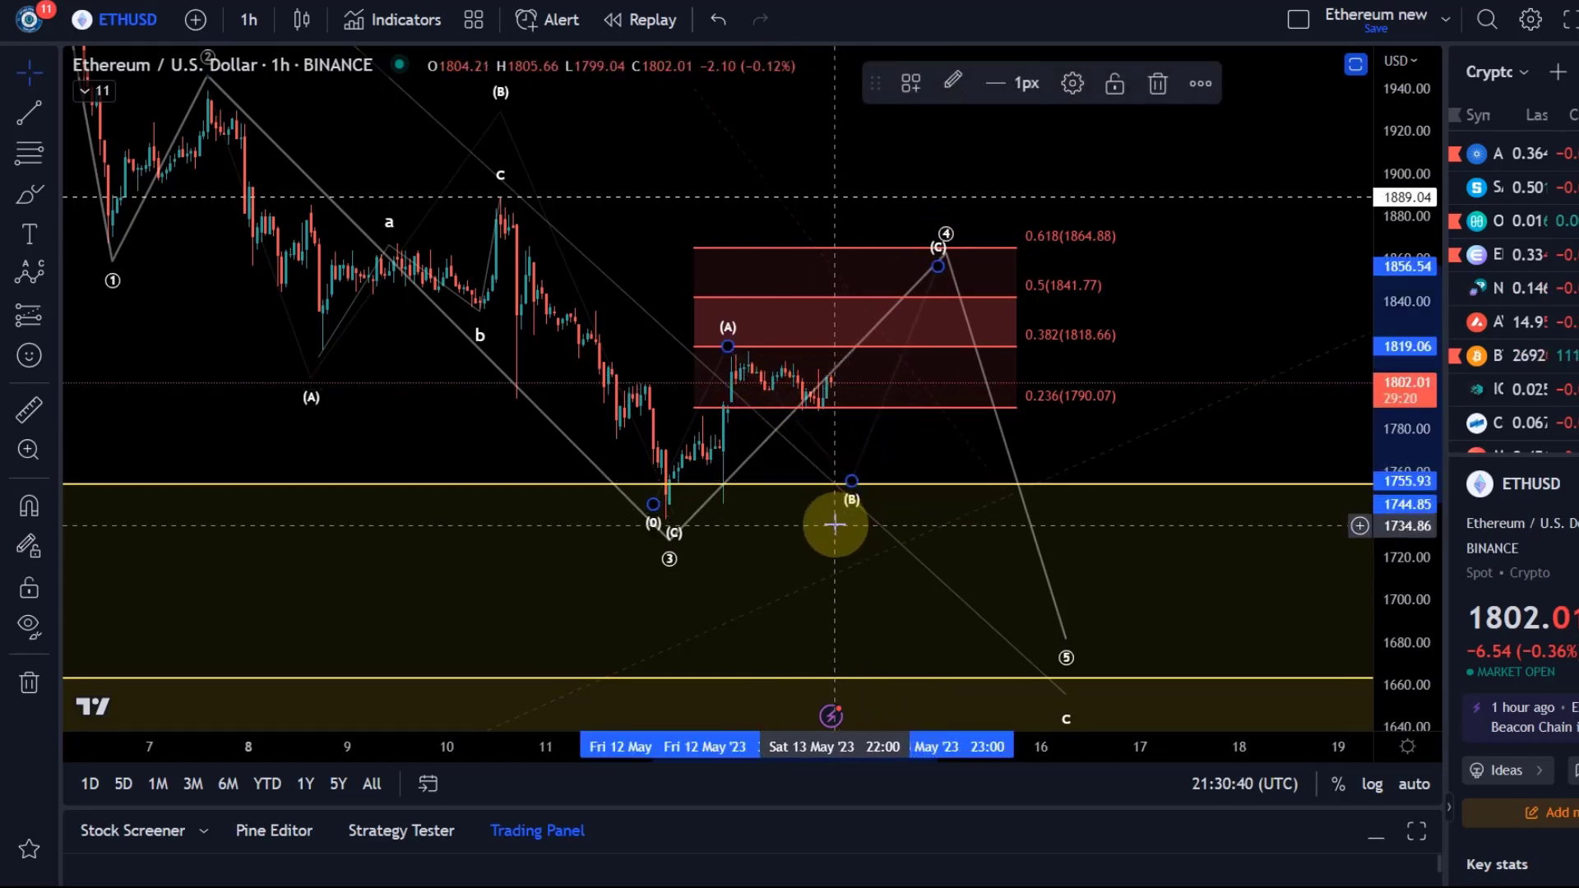
pyautogui.scroll(-3, 846, 522)
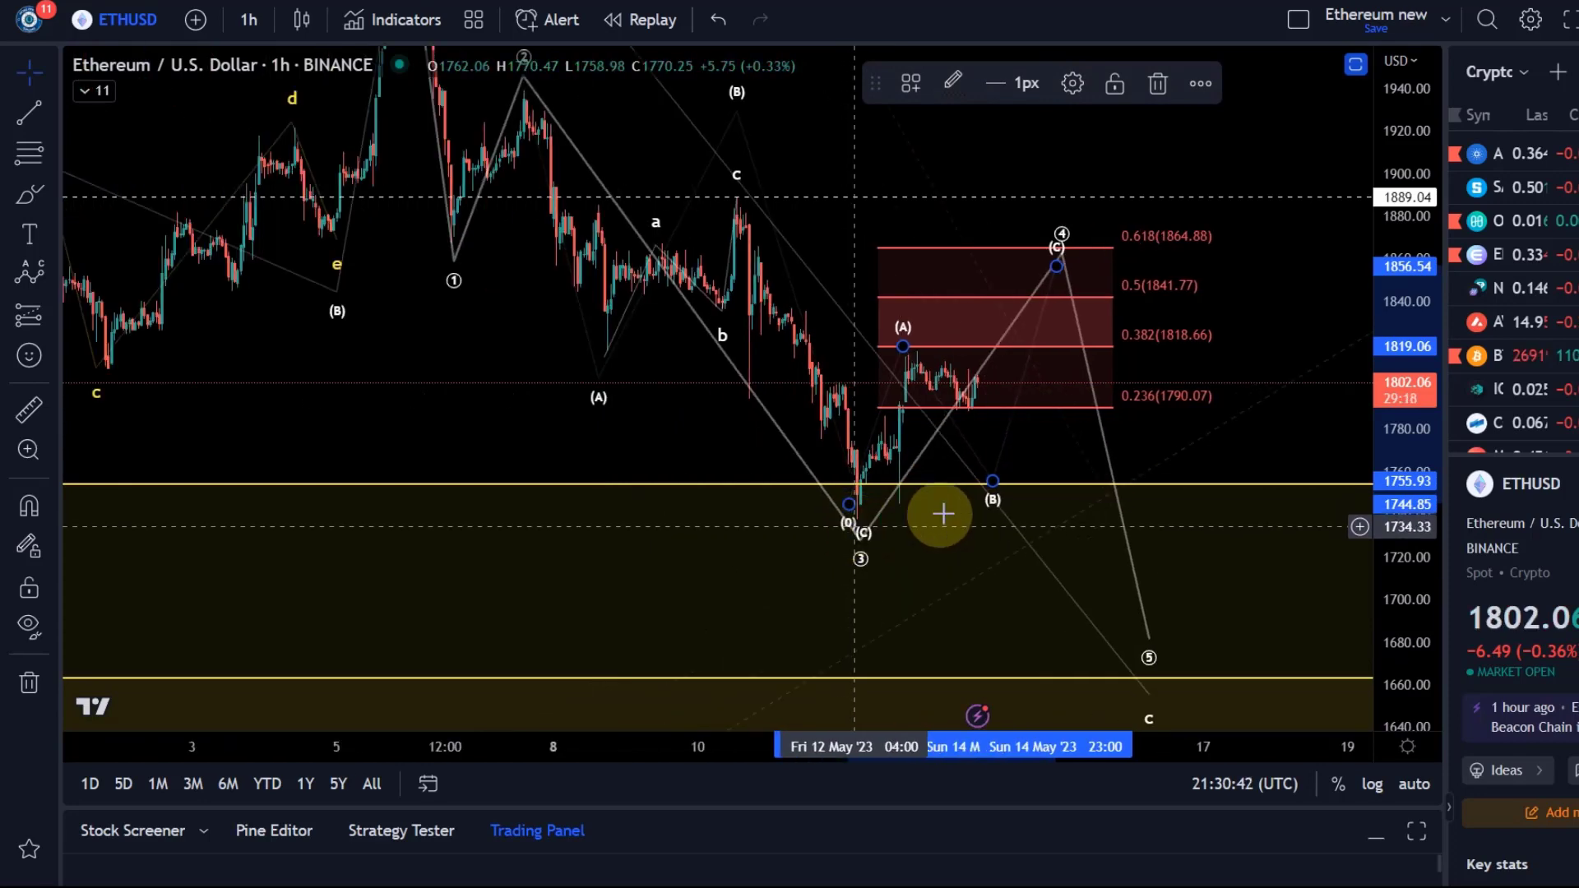
pyautogui.moveTo(1349, 318); pyautogui.dragTo(1351, 504)
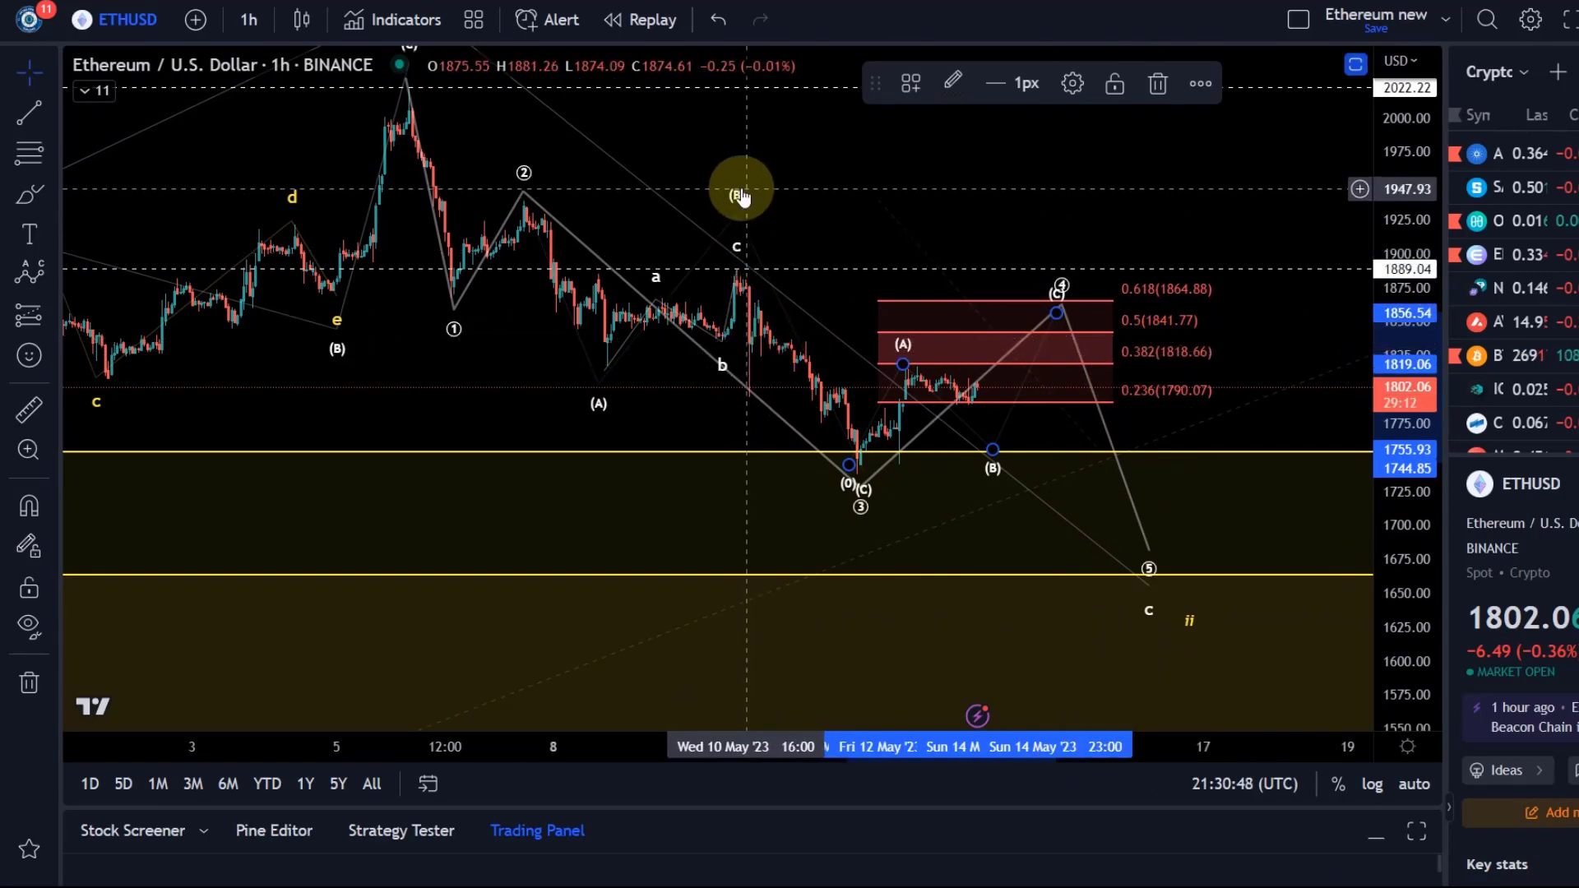
pyautogui.moveTo(743, 194); pyautogui.dragTo(749, 200)
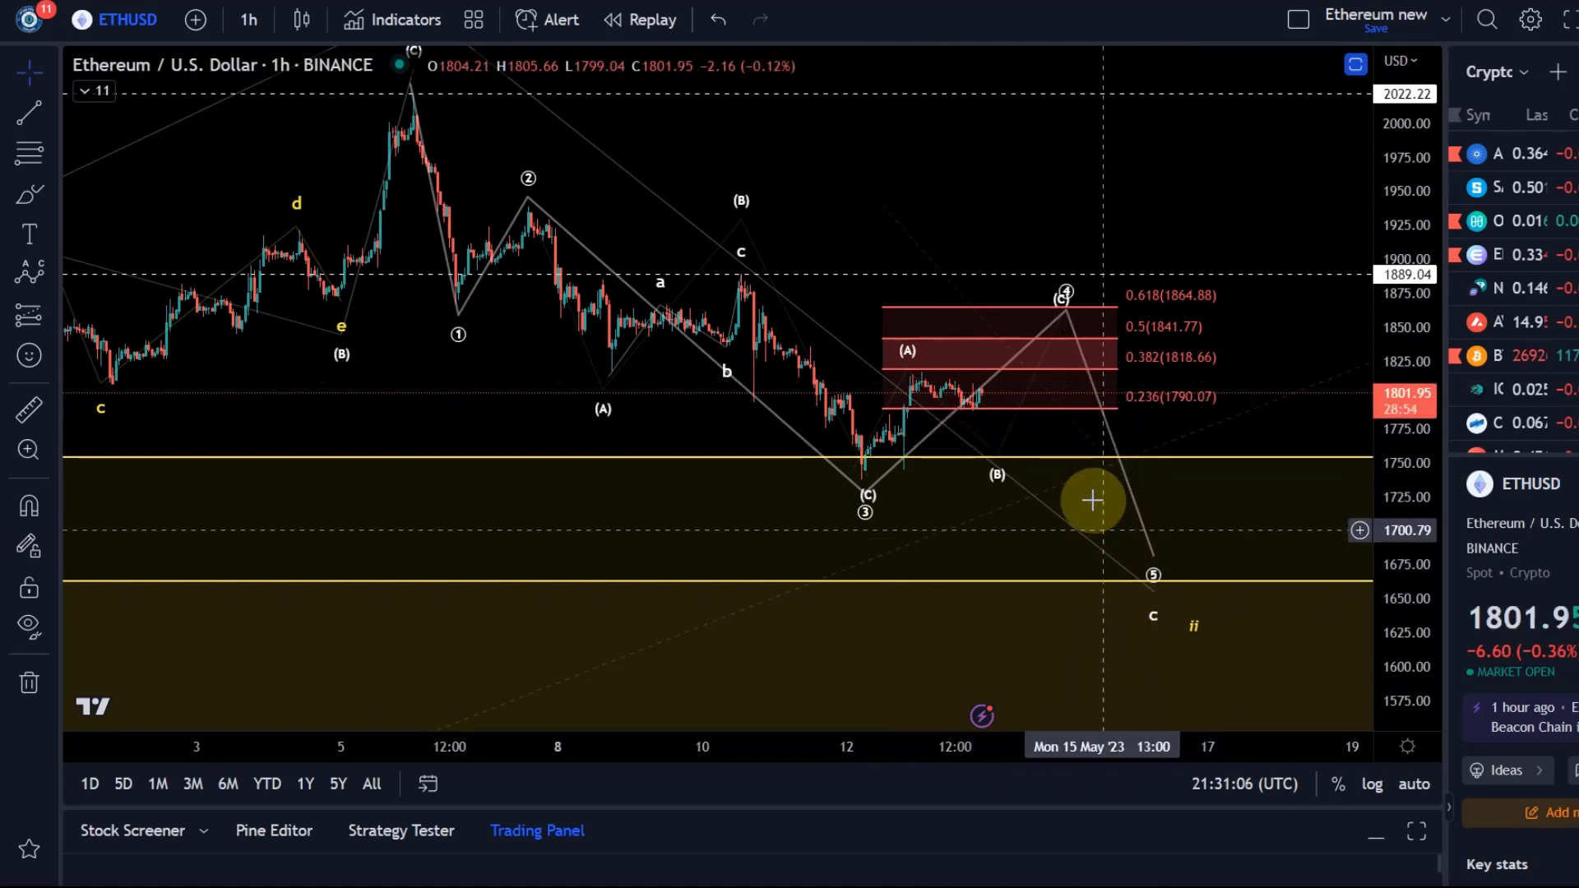
pyautogui.click(1155, 561)
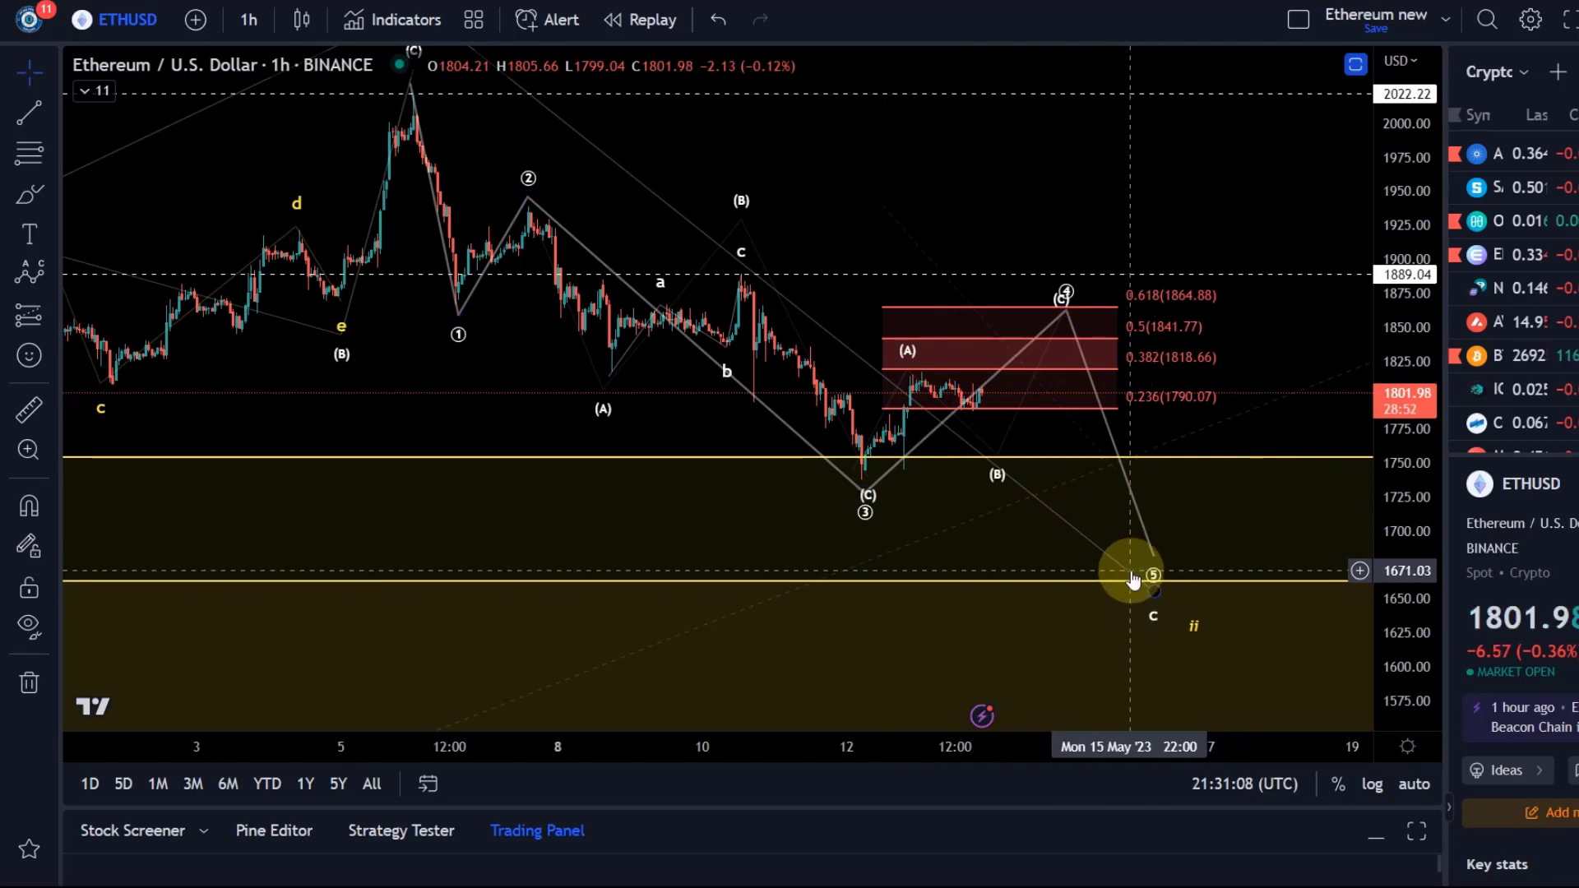